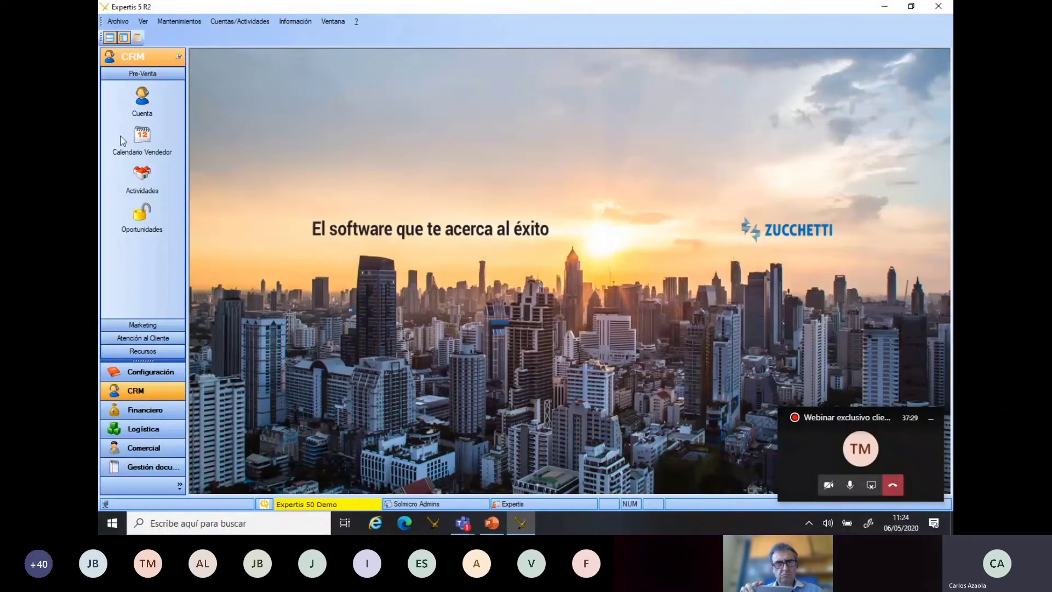
Step: Open the existing account record for Construccion y Auxiliar Automoviles - COAUXA - DEMO from the recent accounts and view its categories
left_click(147, 326)
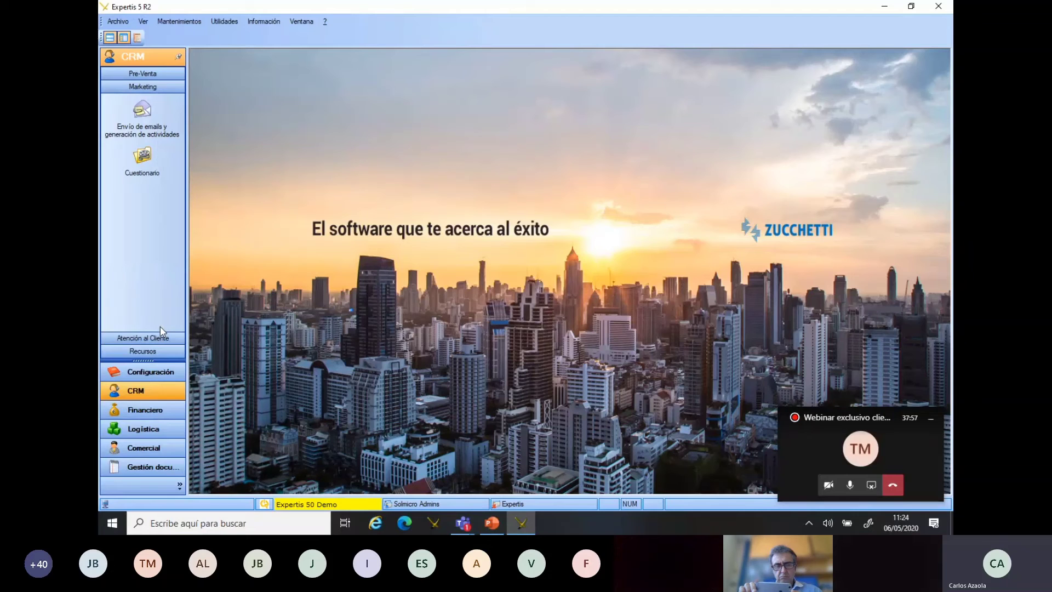
left_click(139, 75)
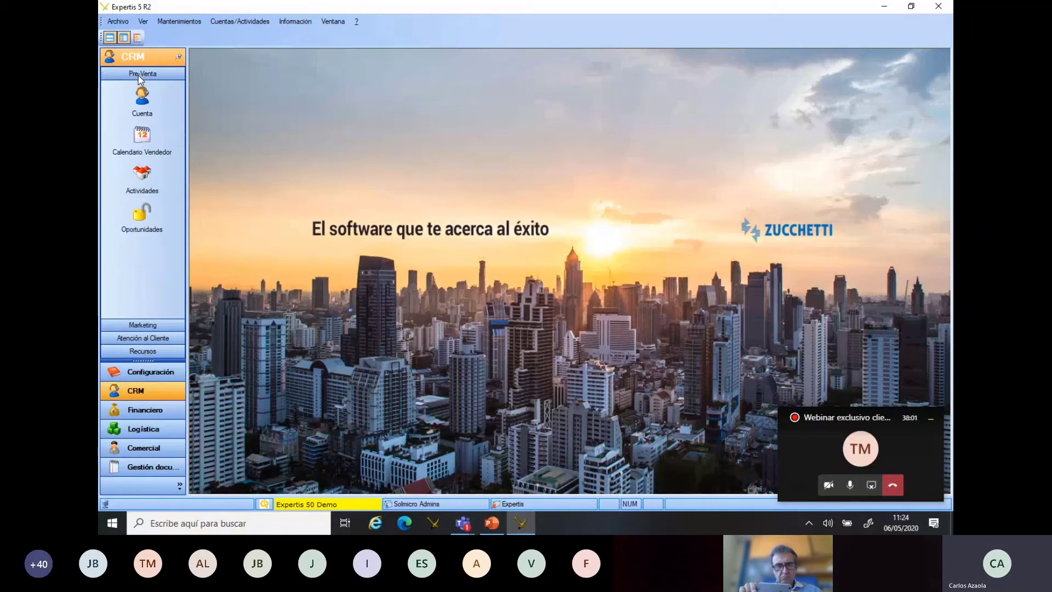
left_click(142, 104)
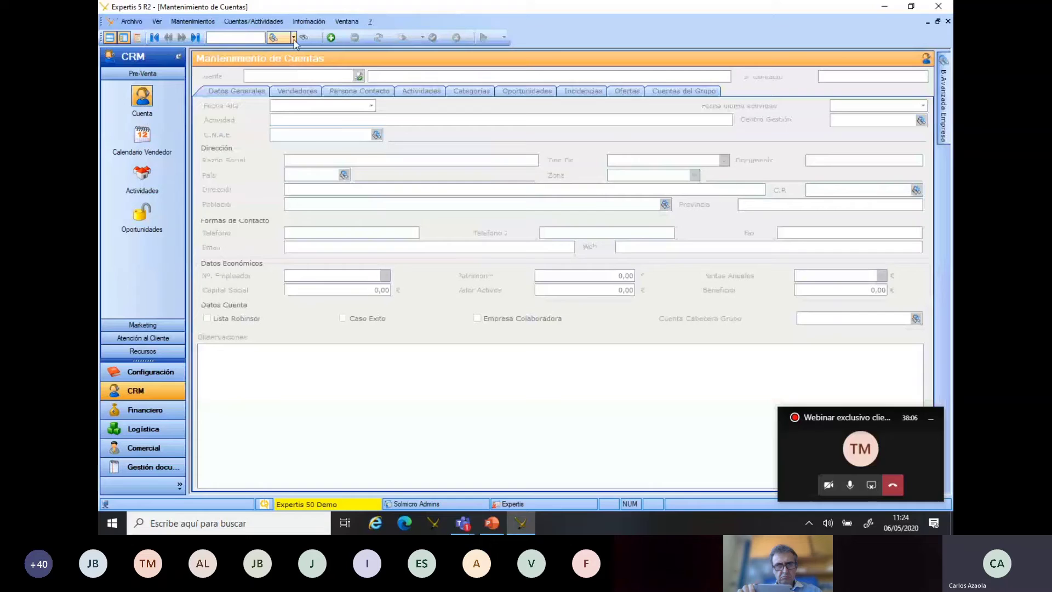
left_click(294, 38)
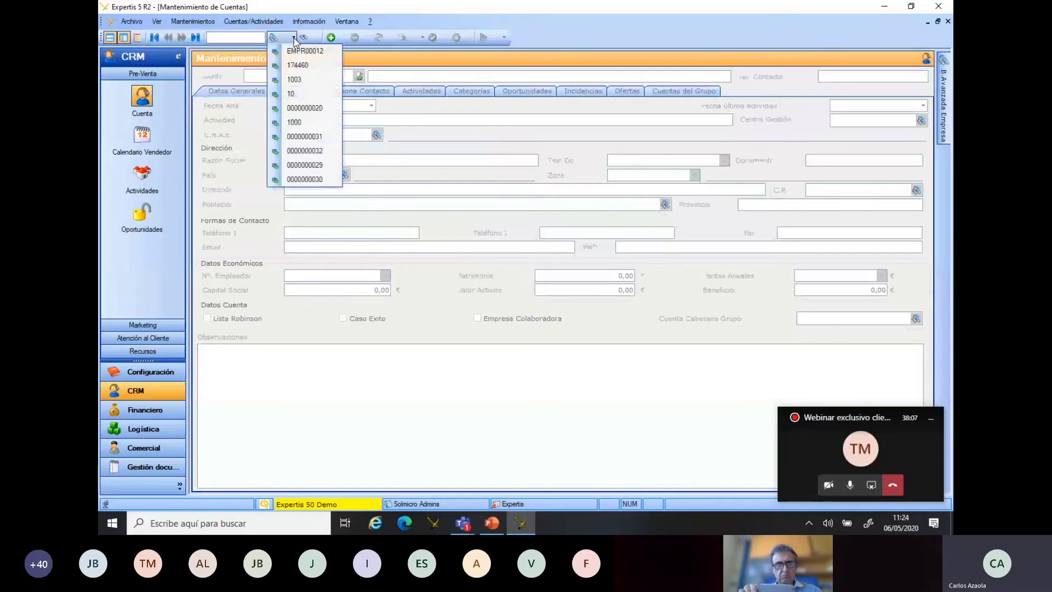
left_click(301, 65)
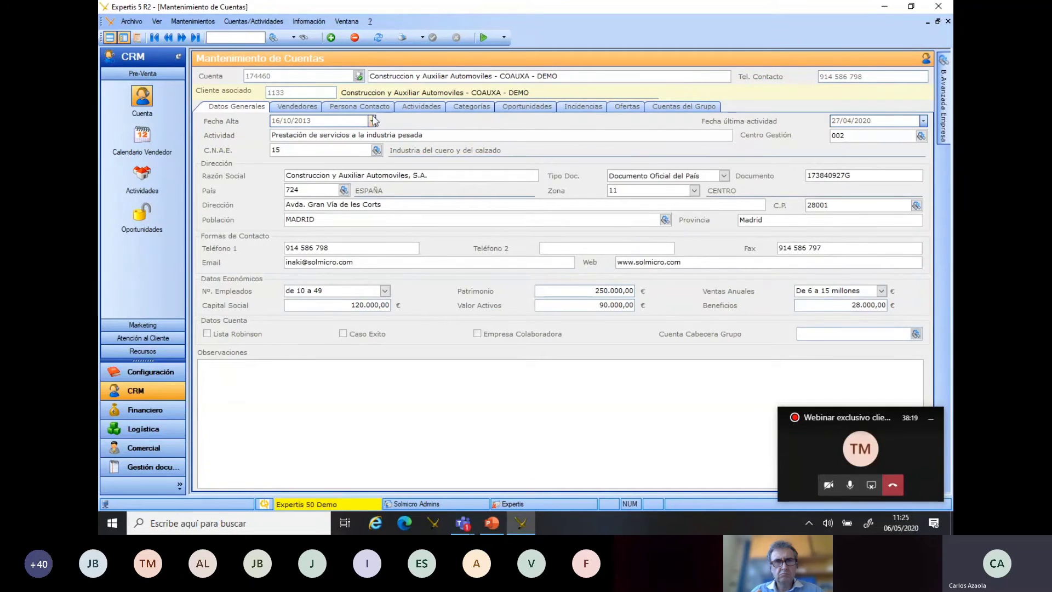
left_click(472, 107)
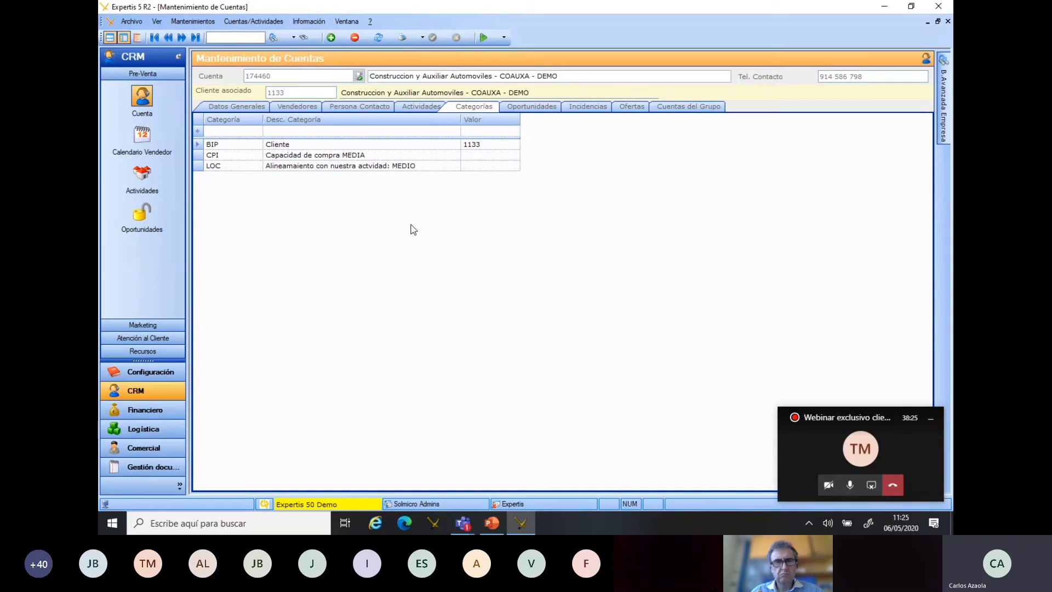
Step: Consult the C.N.A.E. maintenance list from the C.N.A.E. field in the account's general data, and close the list
left_click(237, 107)
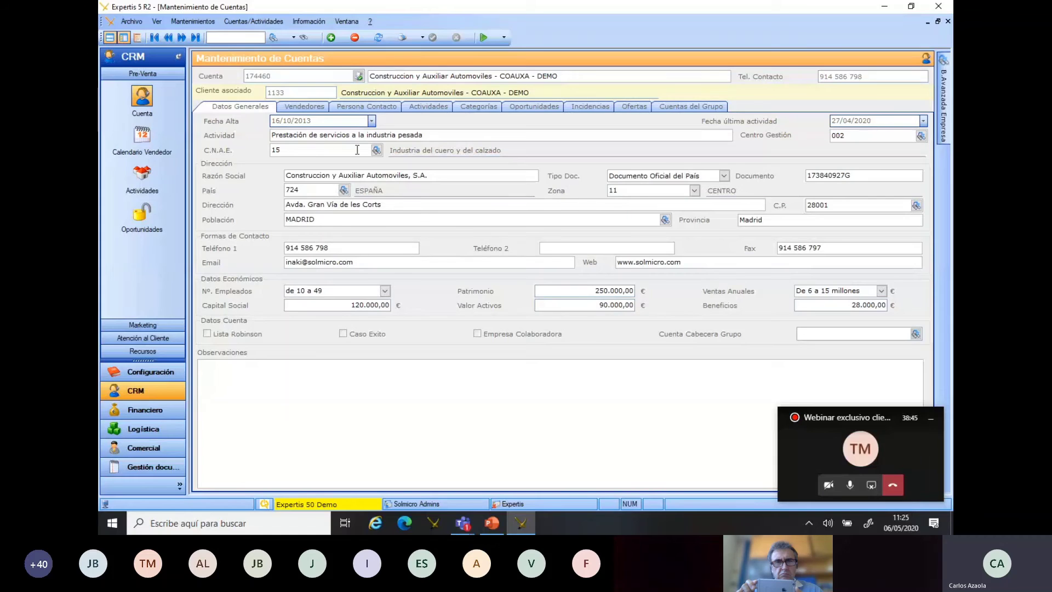
left_click_drag(304, 149, 251, 152)
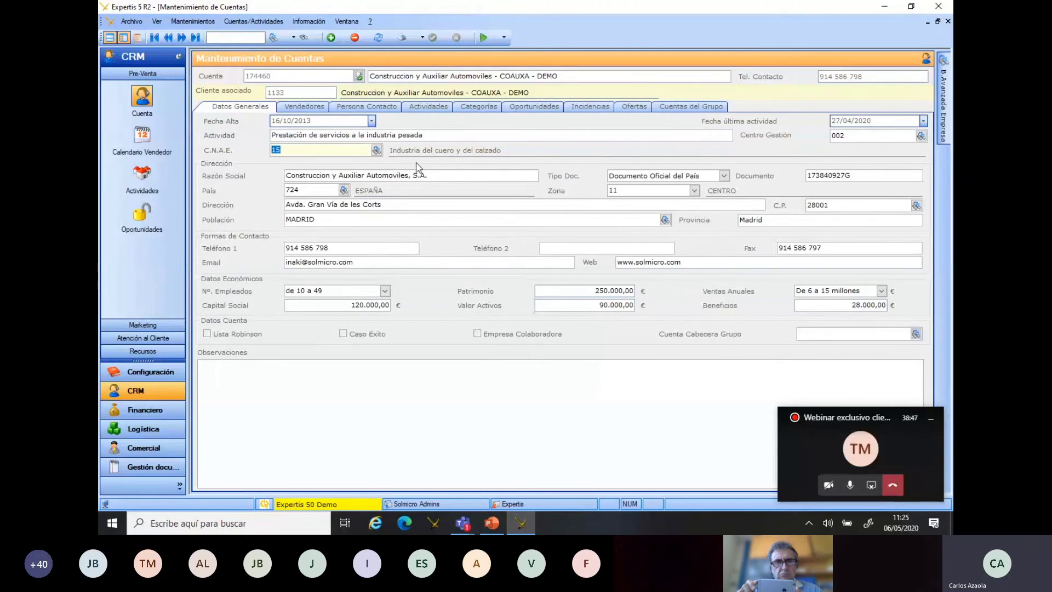
right_click(377, 151)
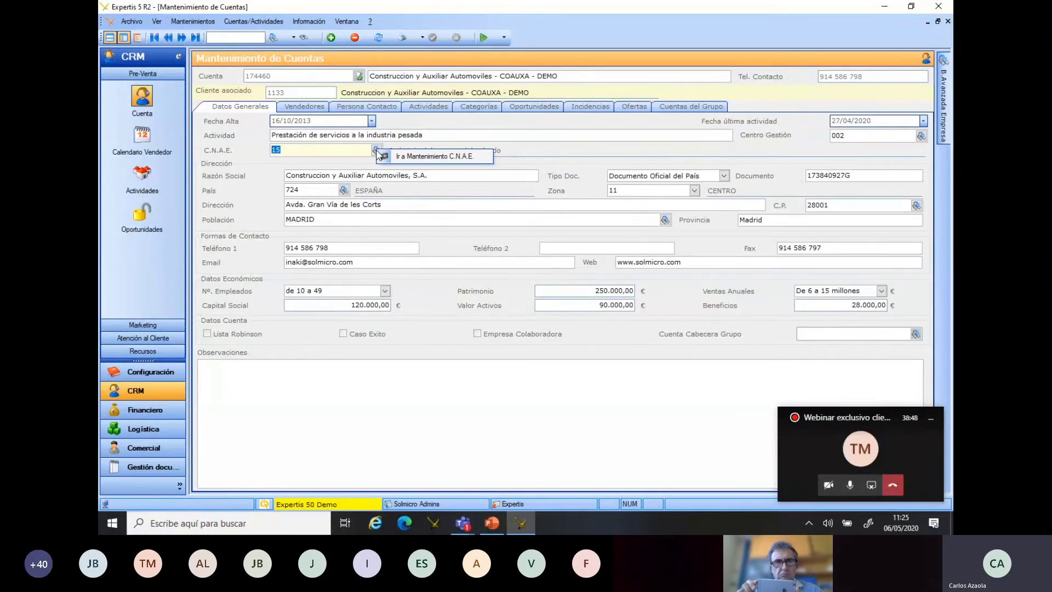
left_click(418, 158)
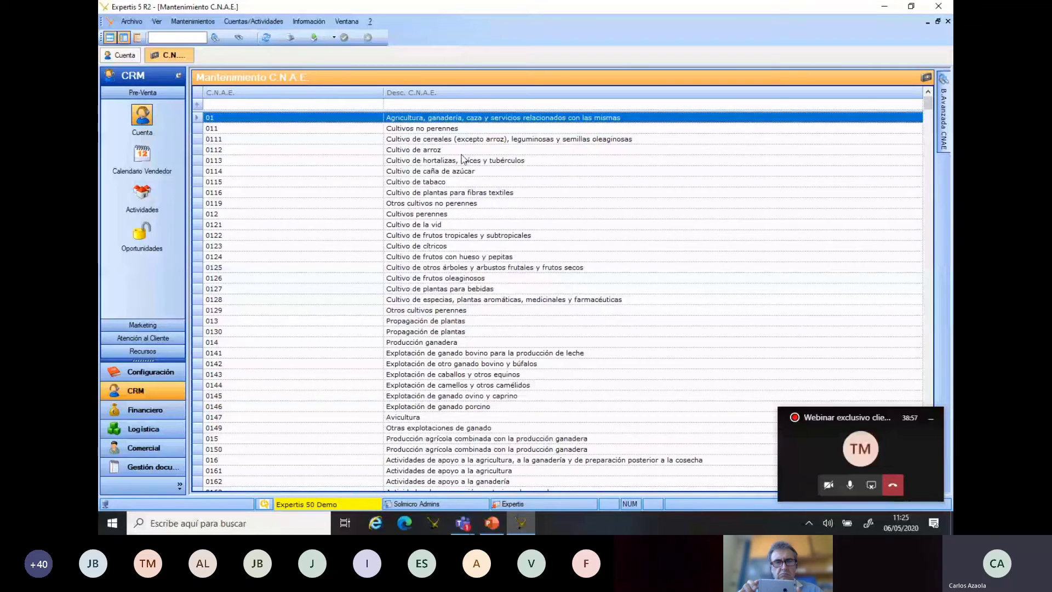
left_click(948, 21)
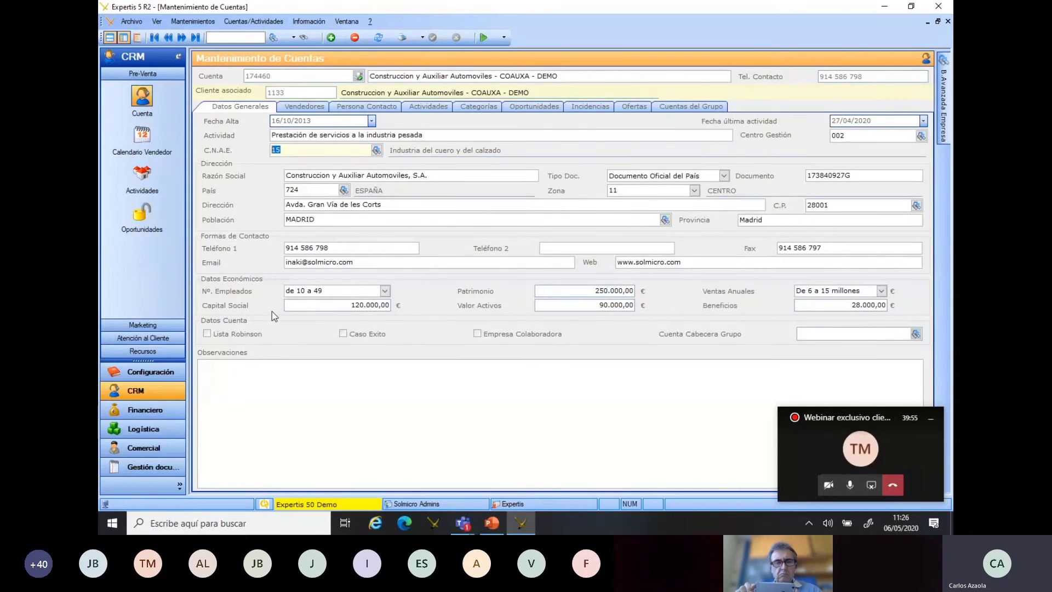
Step: Review the account's assigned sellers and its contact persons, including their e-mail, department, language and Christmas greeting details
left_click(308, 108)
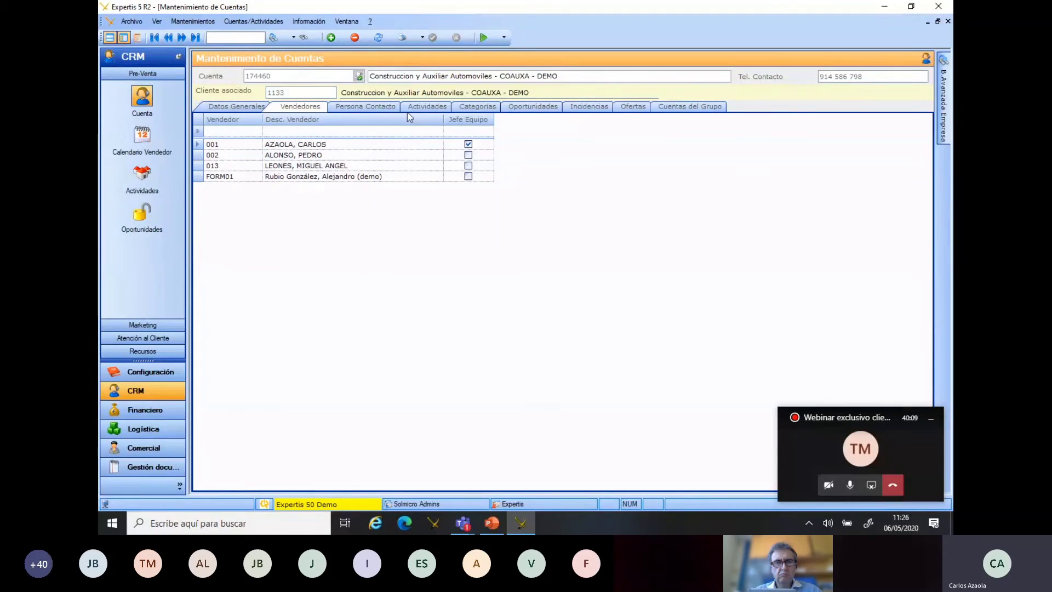
left_click(370, 110)
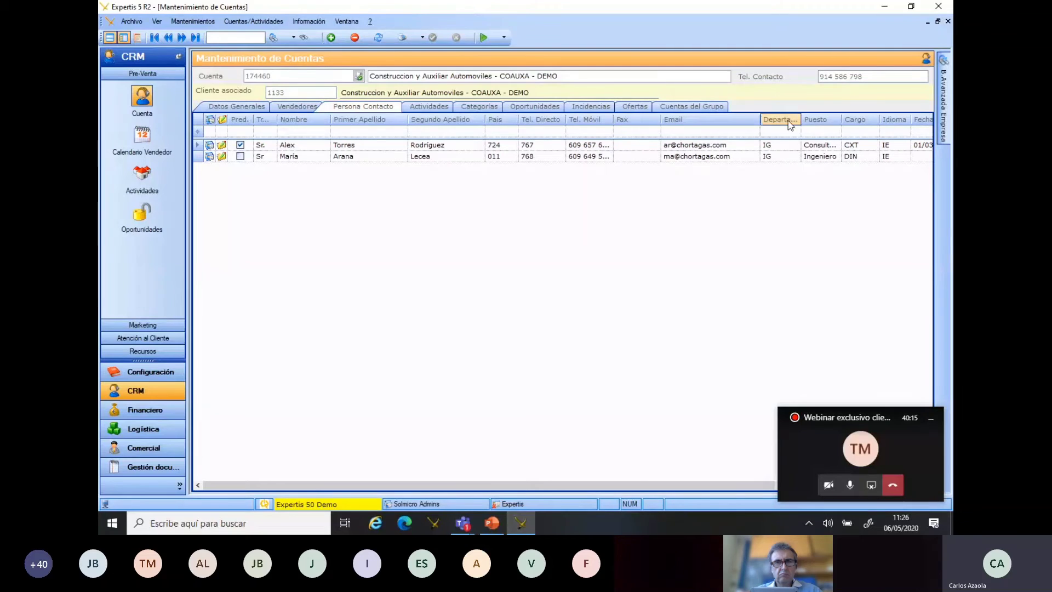
left_click_drag(585, 487, 737, 485)
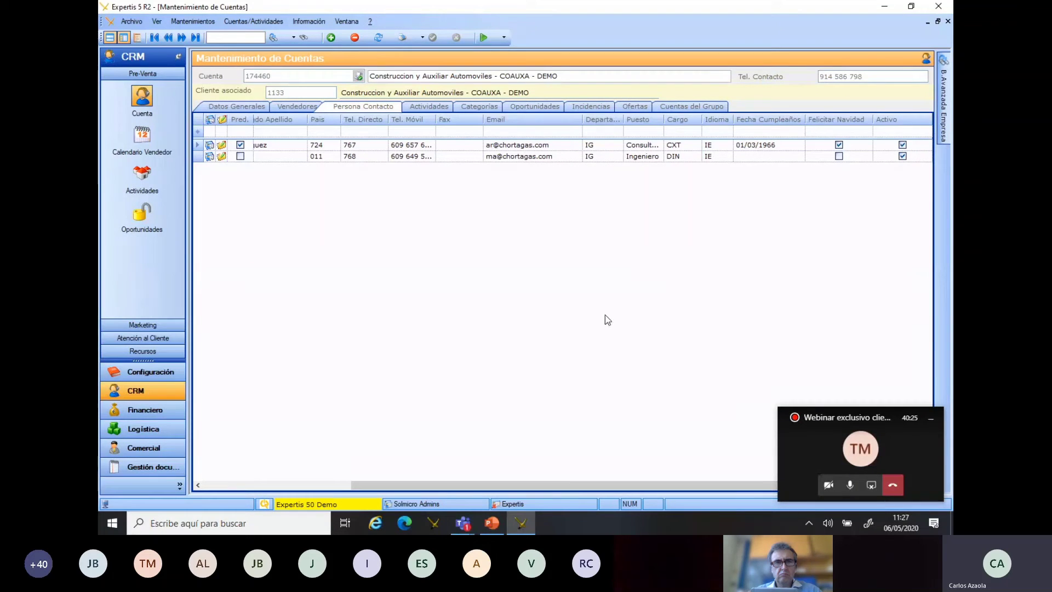
left_click(526, 156)
left_click(530, 145)
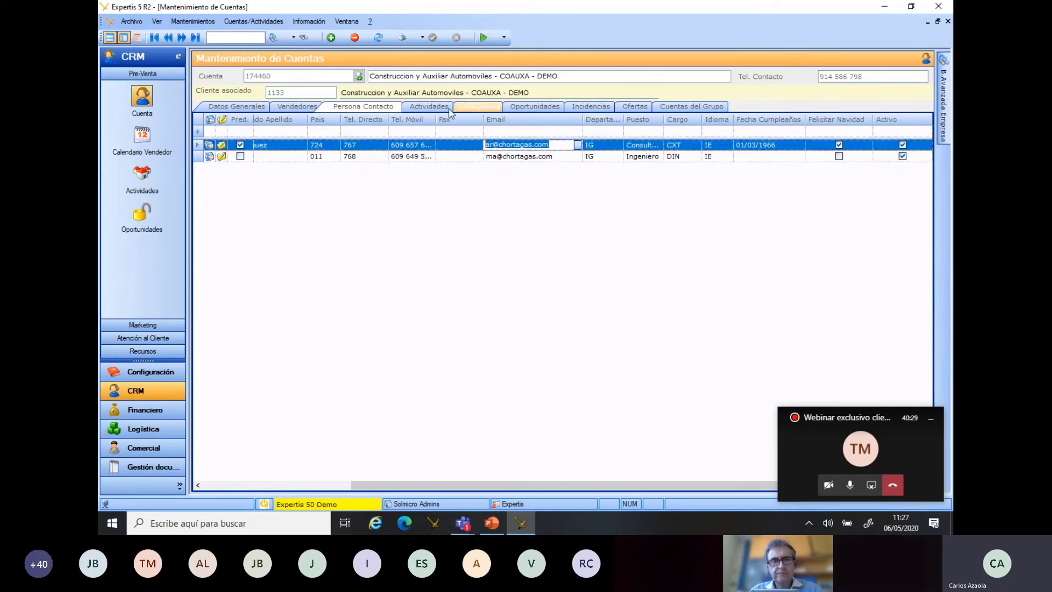
Step: Show the account's activities, accepting the contact data notice, and enlarge the opportunities area below them
left_click(431, 108)
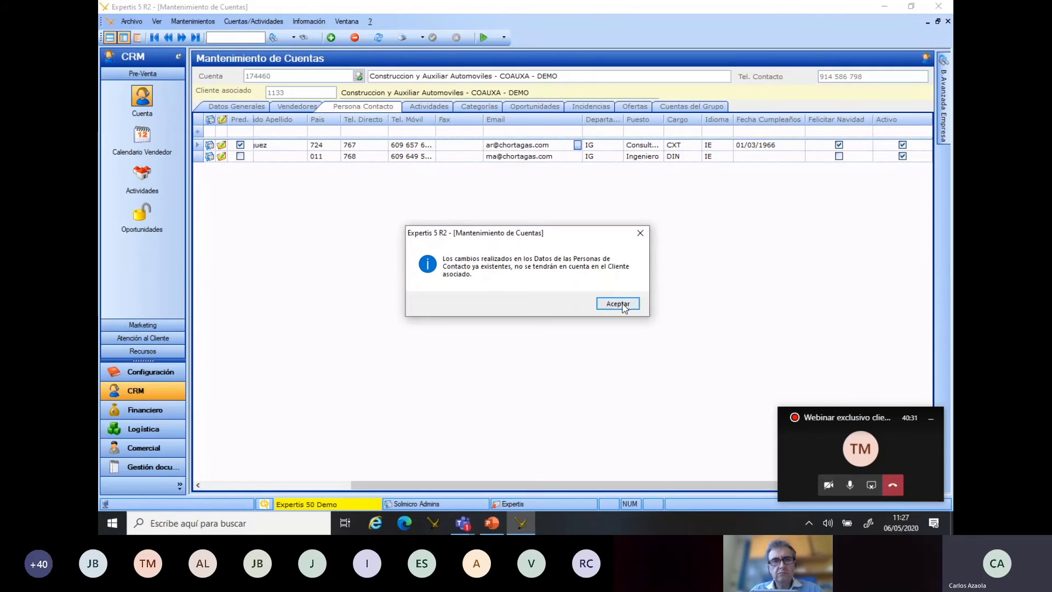
left_click(619, 304)
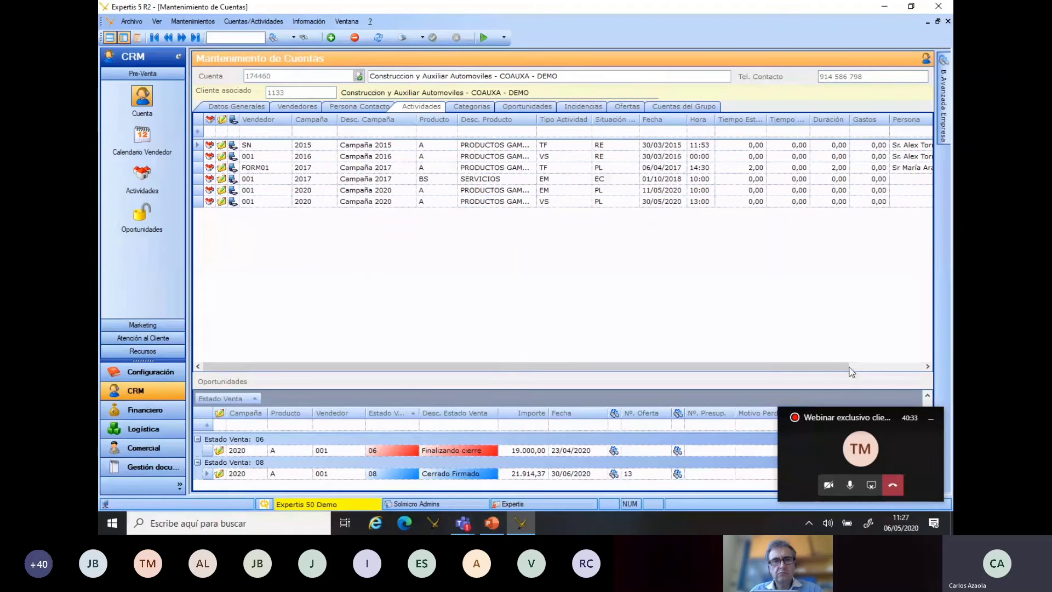
left_click_drag(643, 368, 573, 277)
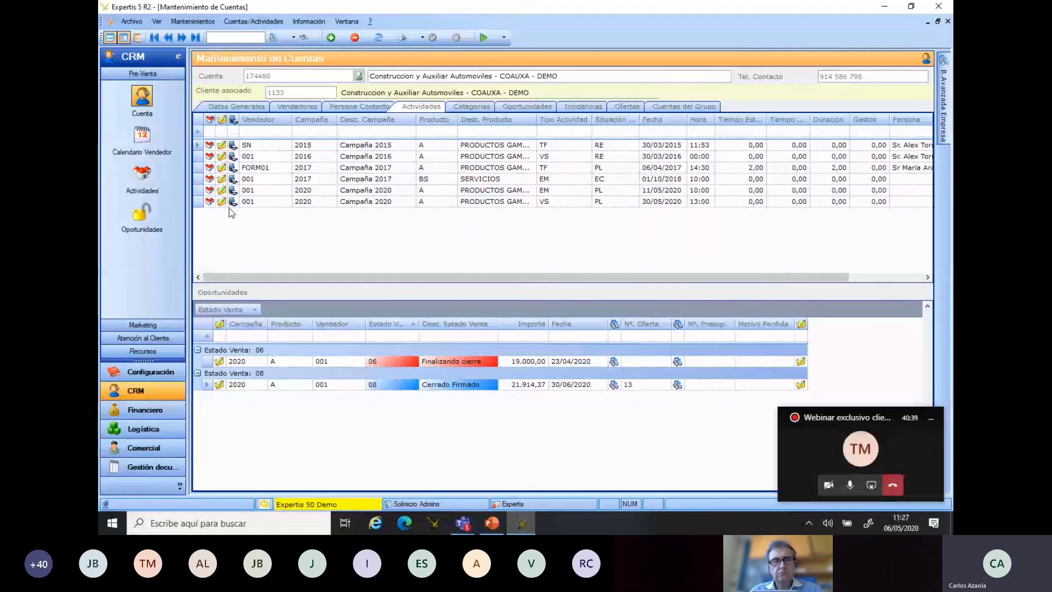
Step: Read the text note of the EM activity dated 11/05/2020 and close it
left_click(221, 190)
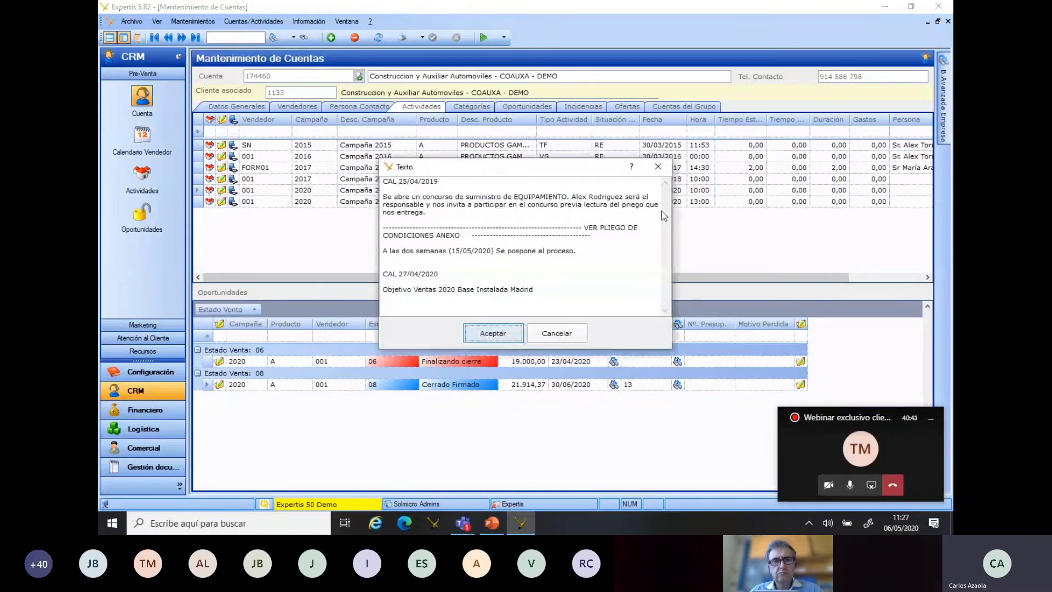
left_click_drag(598, 167, 602, 236)
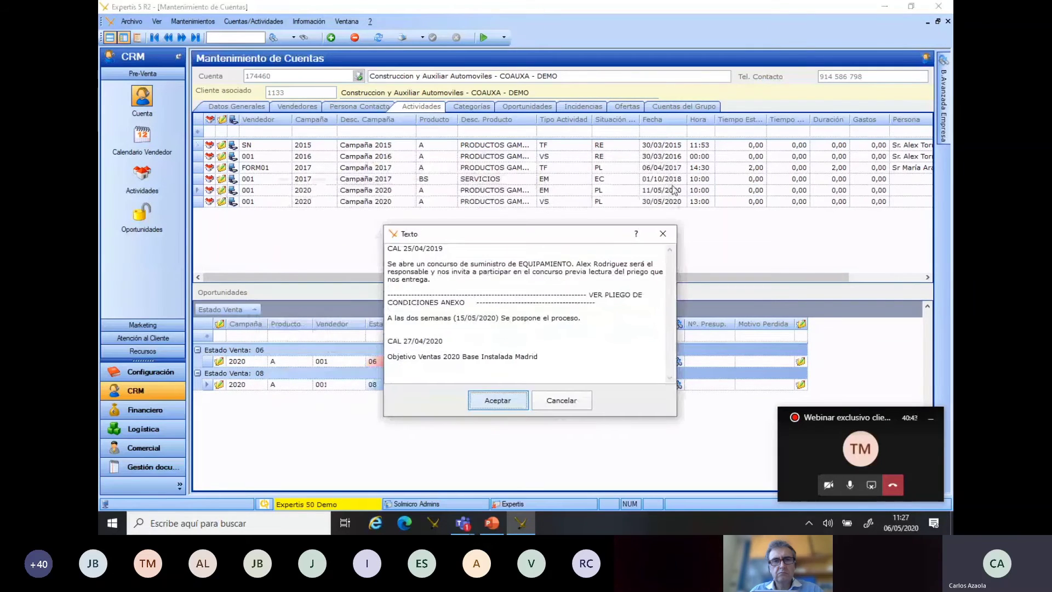
left_click(461, 254)
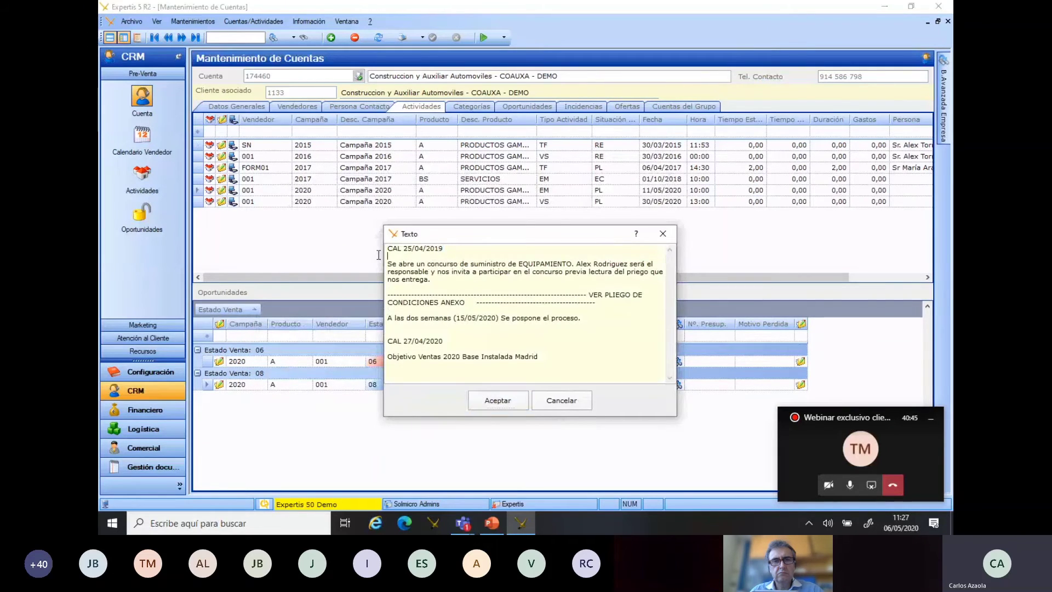
left_click(473, 250)
left_click(423, 255)
left_click_drag(467, 342, 388, 342)
left_click(508, 405)
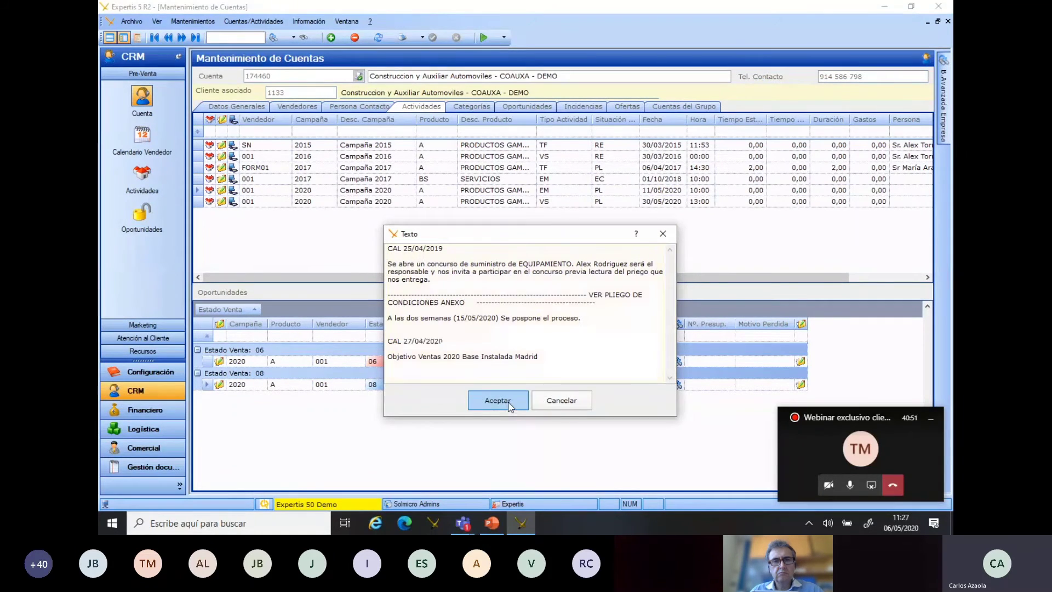
Step: Assign the second available contact as the Persona of the 11/05/2020 activity and save the account
left_click(599, 190)
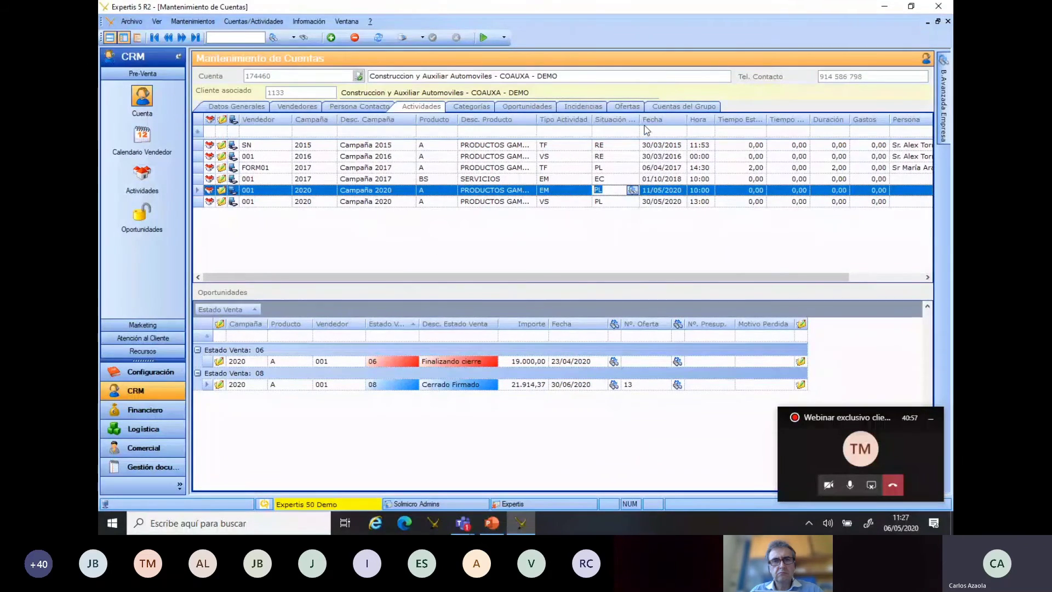
left_click_drag(640, 119, 675, 119)
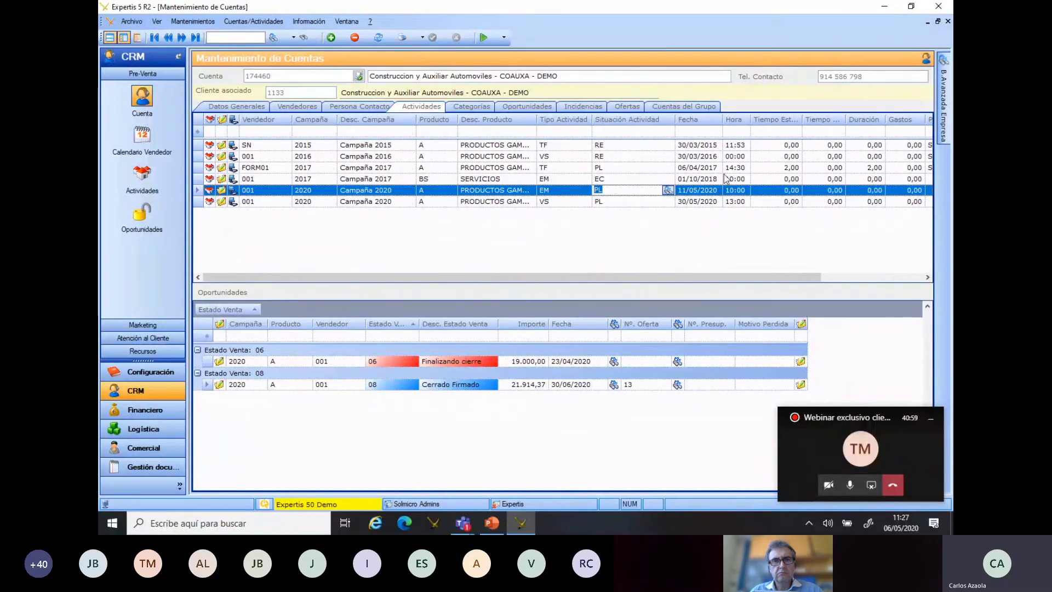
key("Tab")
left_click_drag(724, 277, 826, 278)
left_click(843, 192)
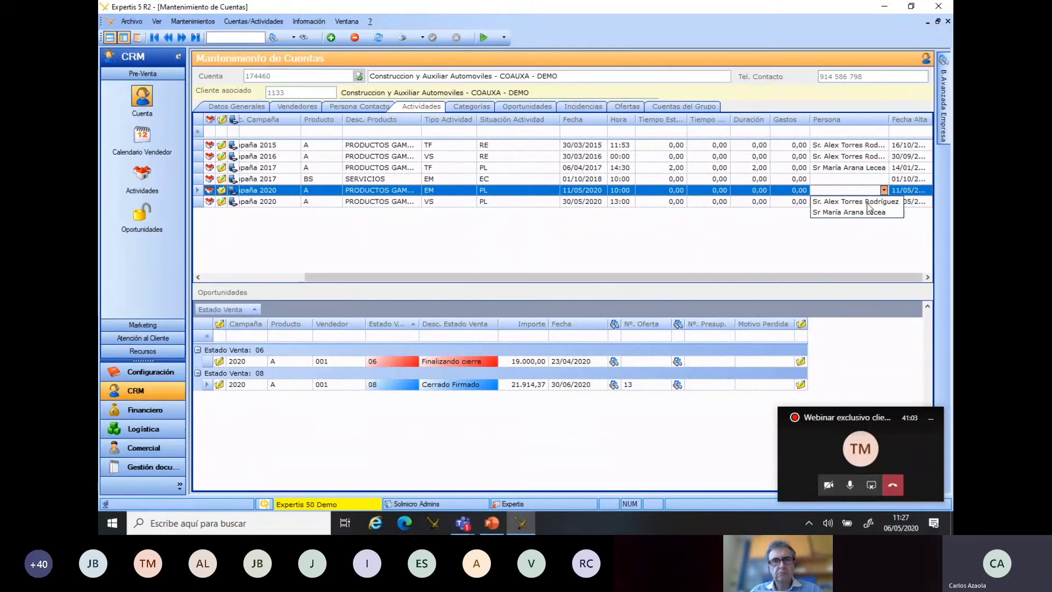
left_click(853, 199)
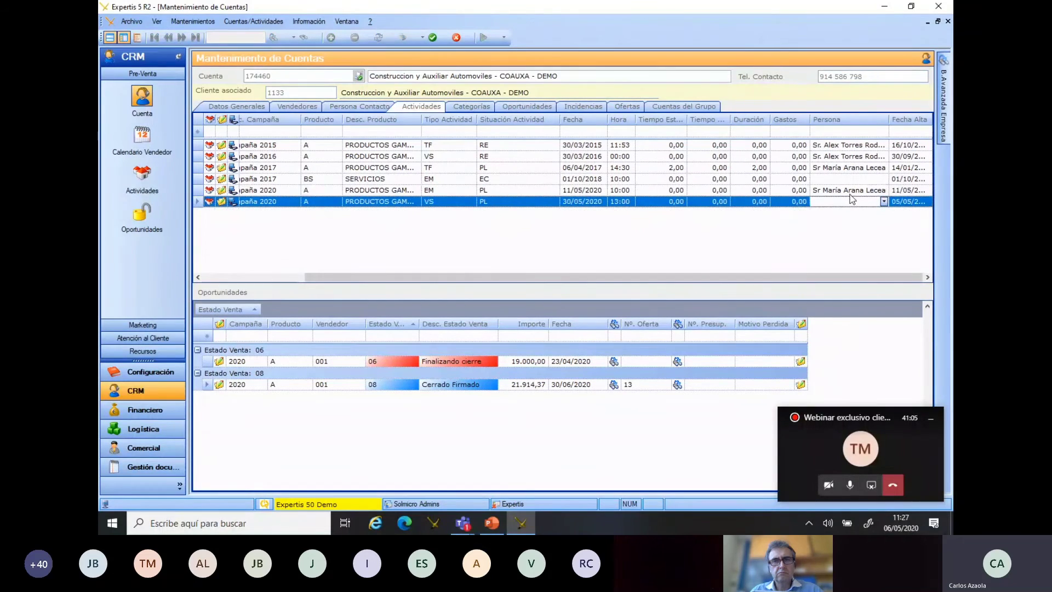
left_click_drag(728, 280, 488, 295)
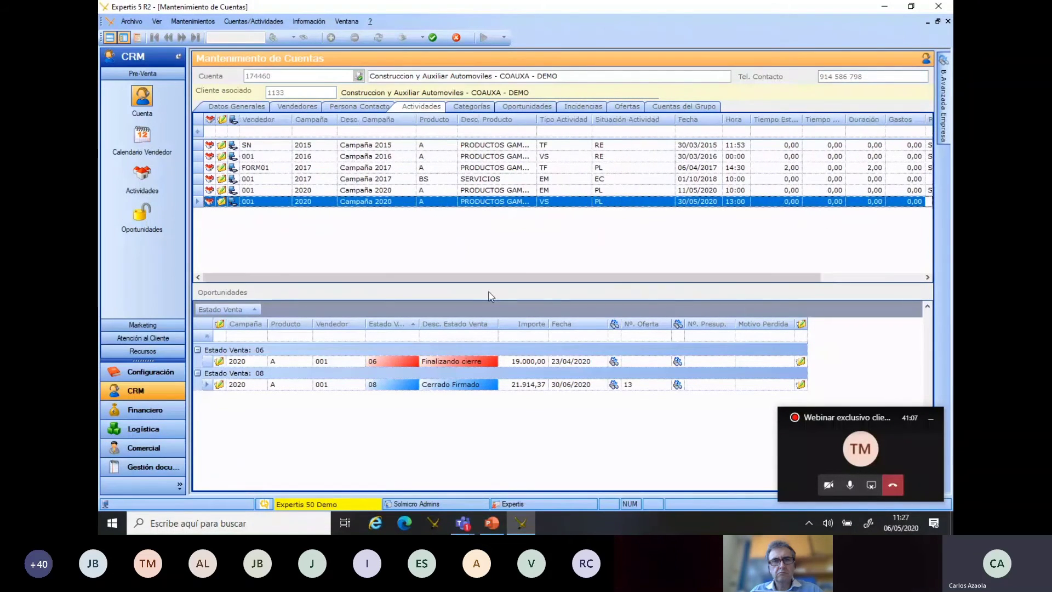
left_click(696, 203)
left_click(433, 40)
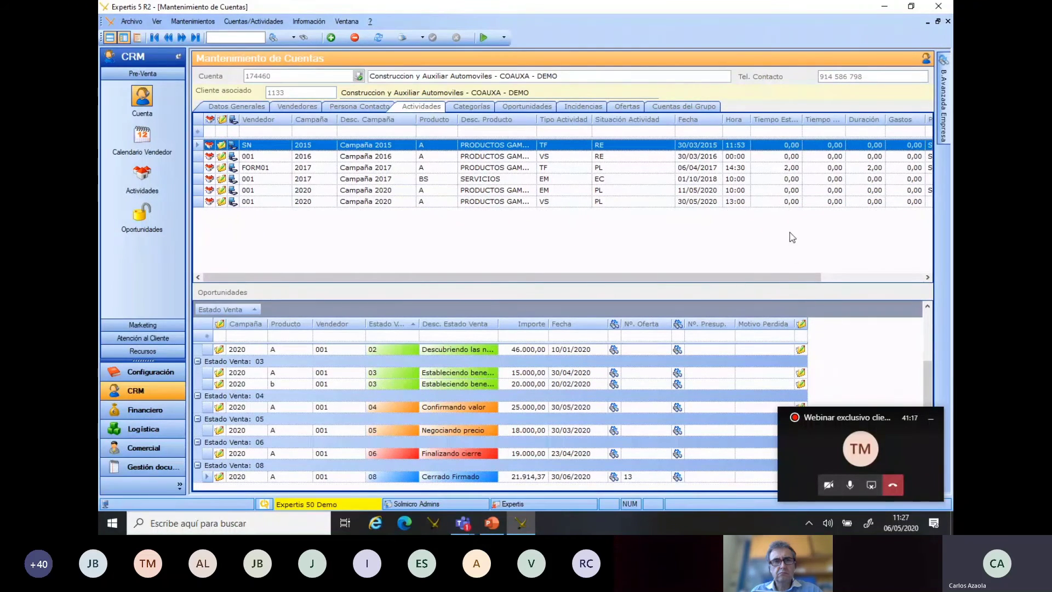
Step: Read the text note of the VS activity dated 30/05/2020 and close it
left_click(222, 201)
left_click(429, 194)
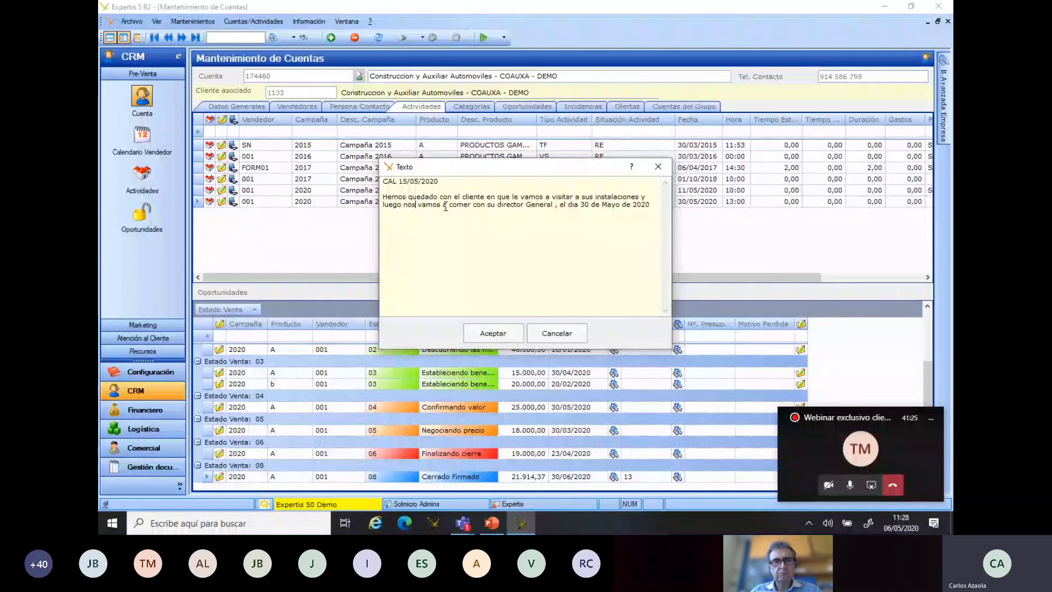
left_click(495, 332)
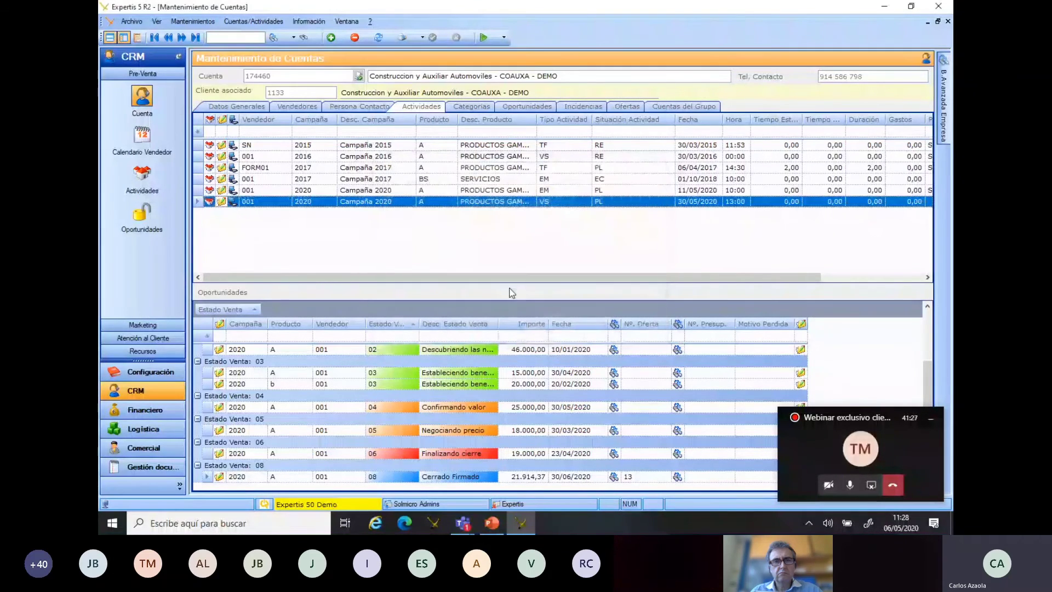
Step: Run the Outlook synchronization with No Sincronizar for both activities and contact persons, and agree to continue
left_click(504, 37)
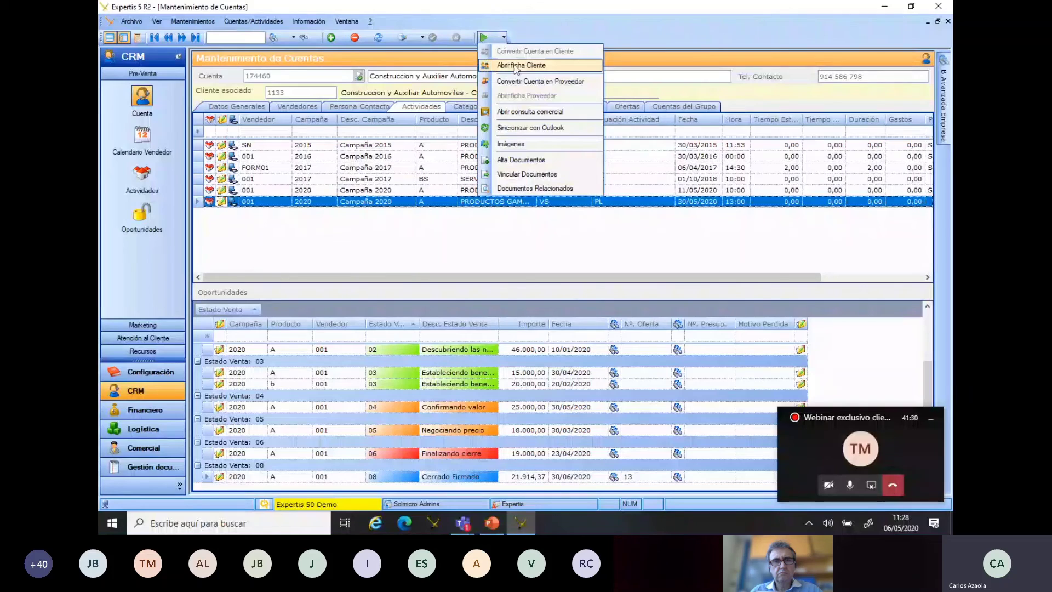
left_click(540, 129)
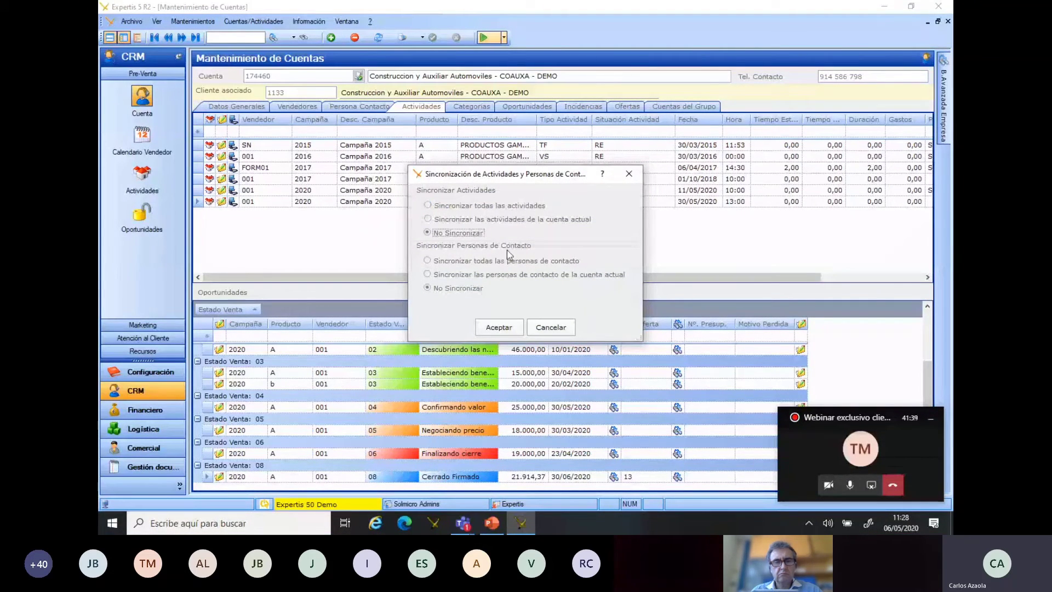
left_click(498, 328)
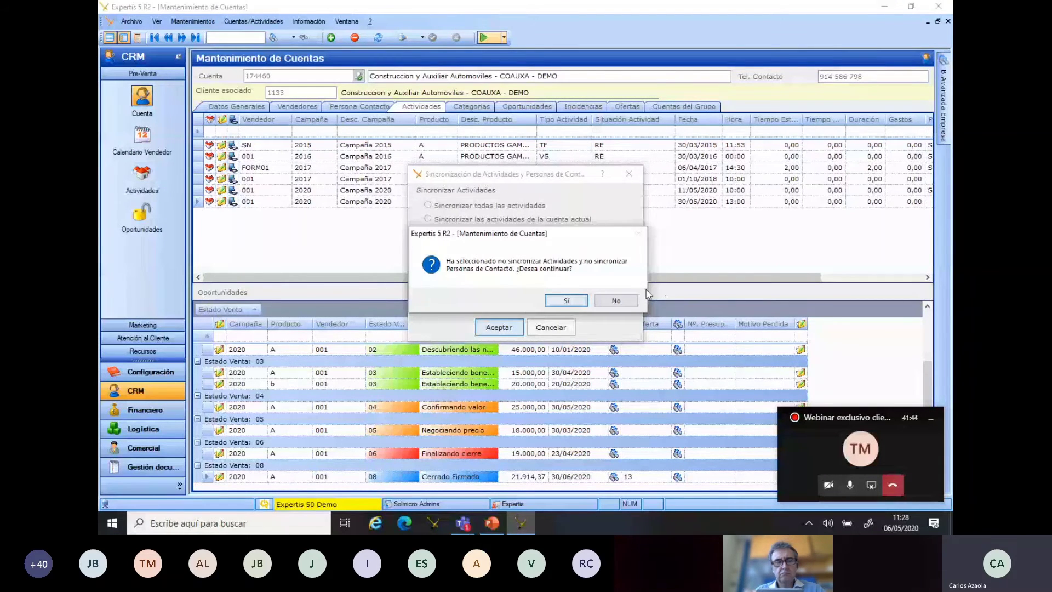
left_click(567, 300)
Step: Generate the Ficha Cuenta report for the current account
left_click(423, 38)
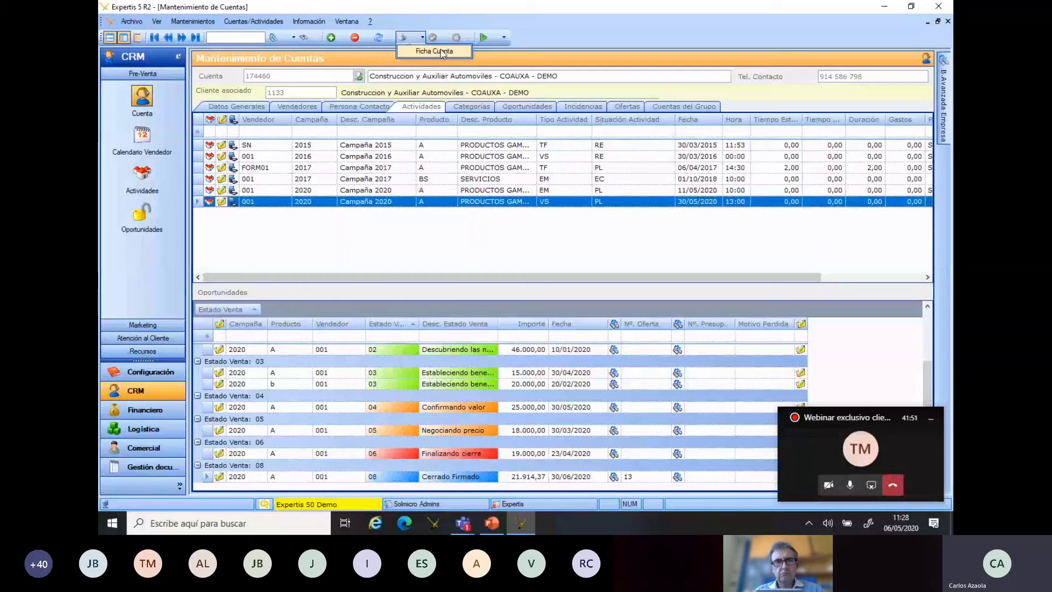
left_click(442, 51)
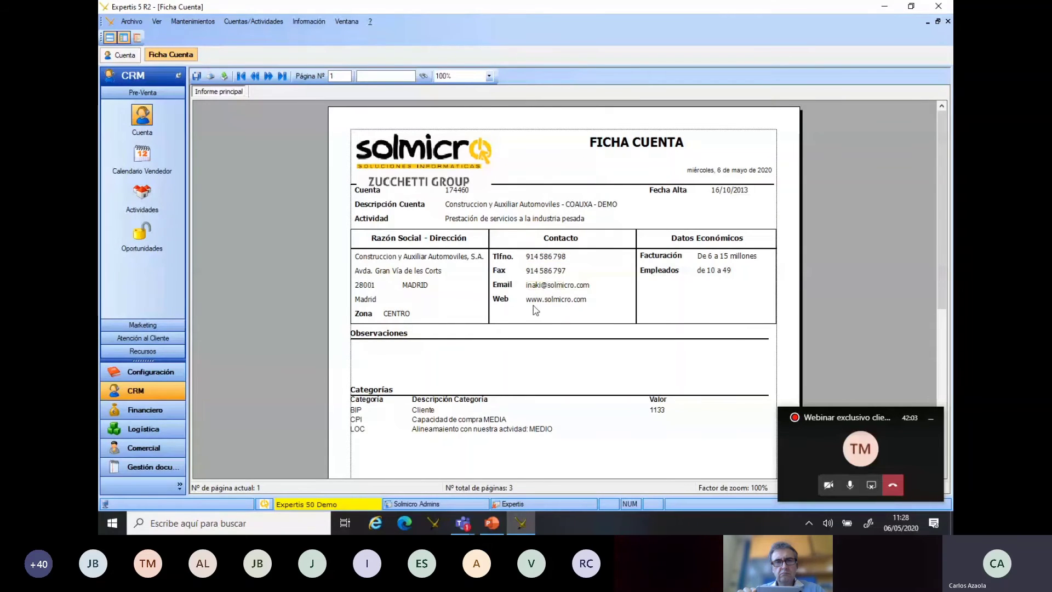
Step: Look through the first page of the Ficha Cuenta report, close it and select the account's 11/05/2020 activity
scroll(534, 305, "down", 4)
scroll(534, 310, "up", 4)
scroll(534, 305, "down", 5)
scroll(514, 320, "up", 5)
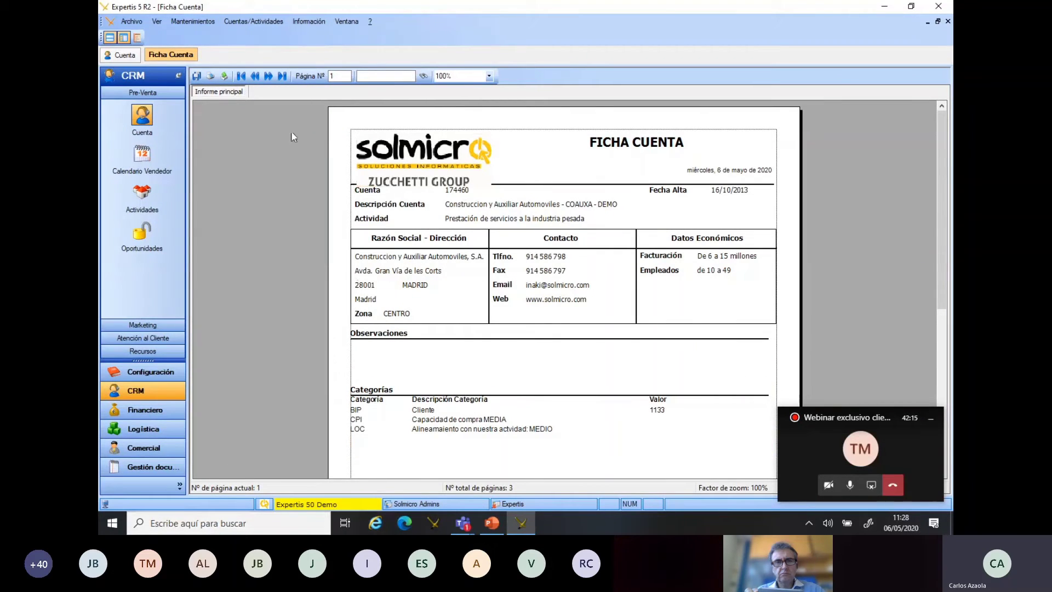
left_click(949, 21)
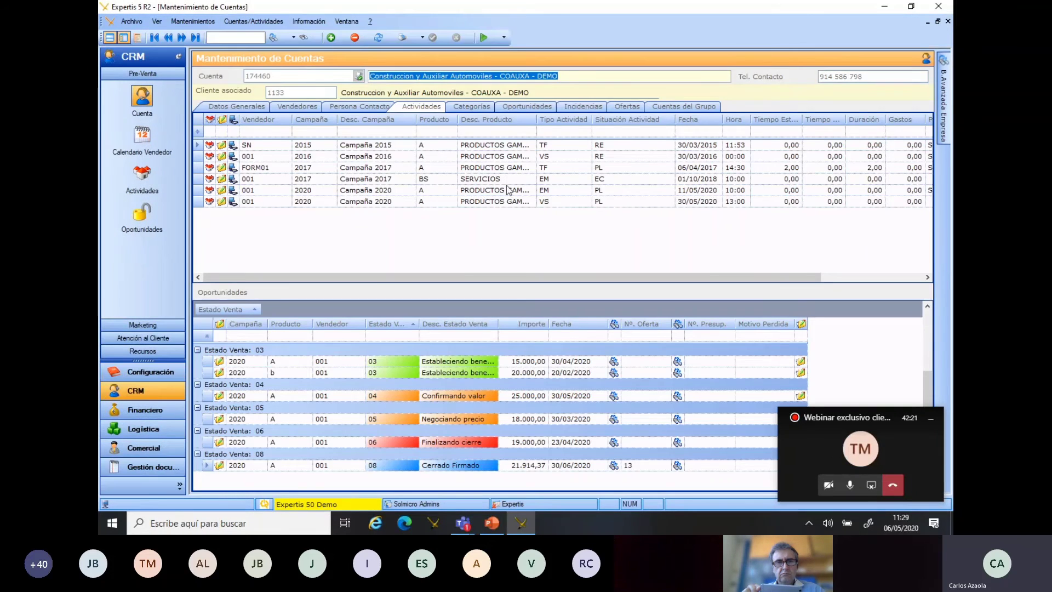
left_click(509, 190)
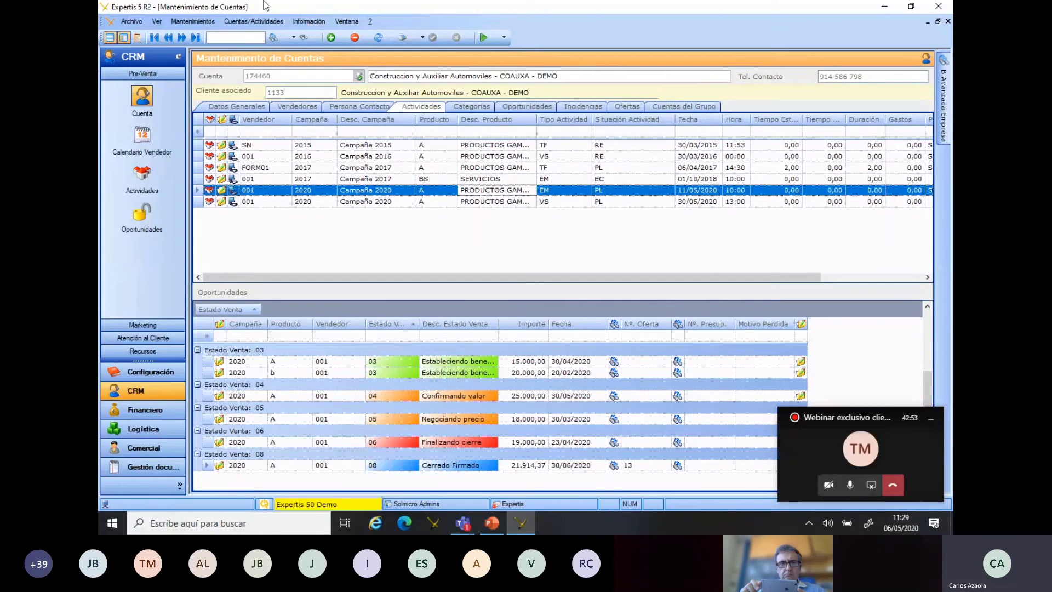
Step: Examine the monthly 2020 sales targets in Objetivos Vendedor and close the view
left_click(253, 20)
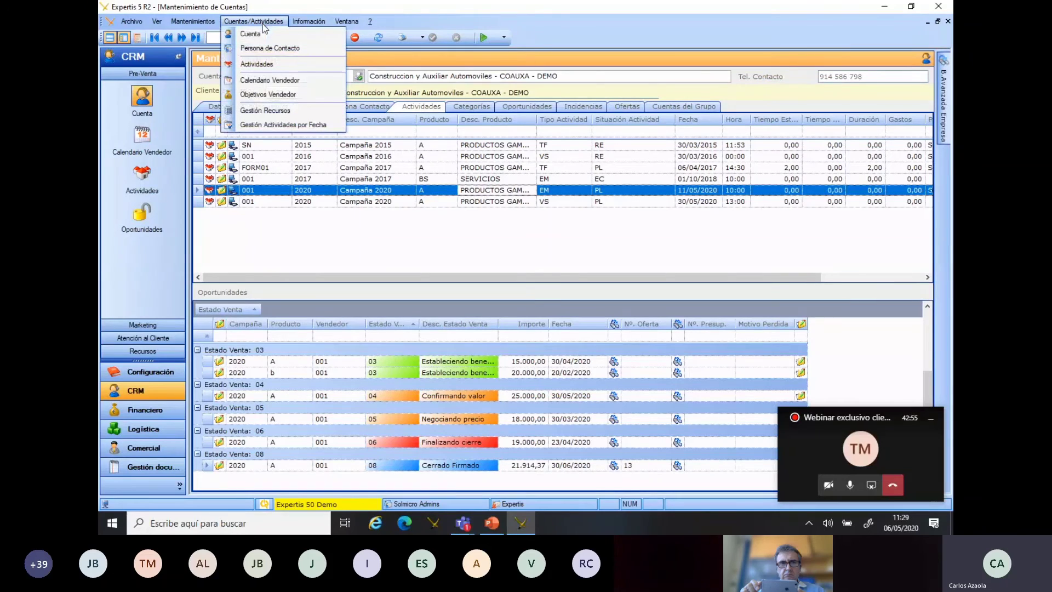
left_click(287, 95)
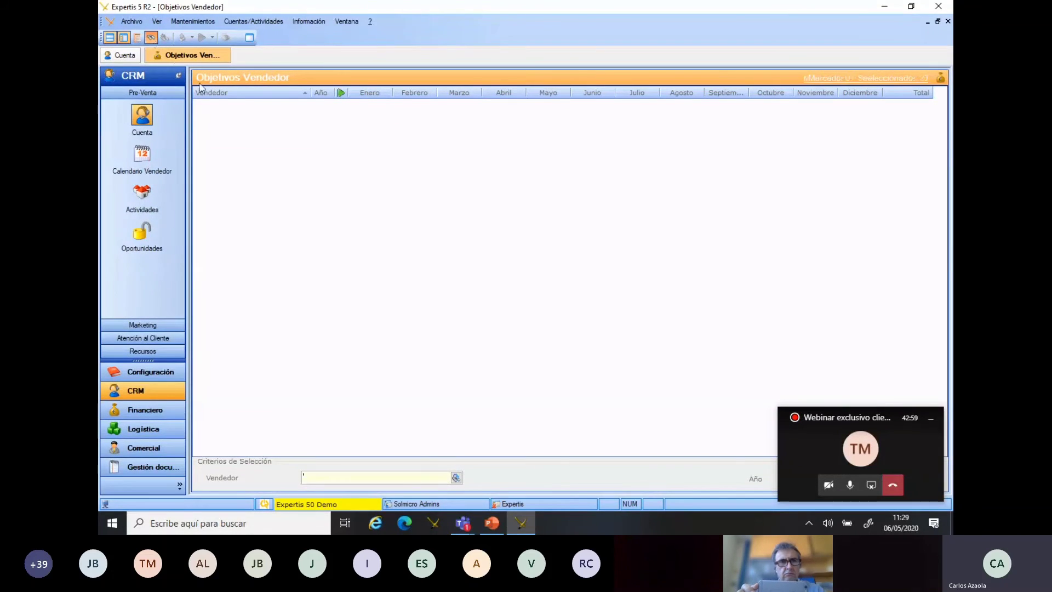
left_click(333, 116)
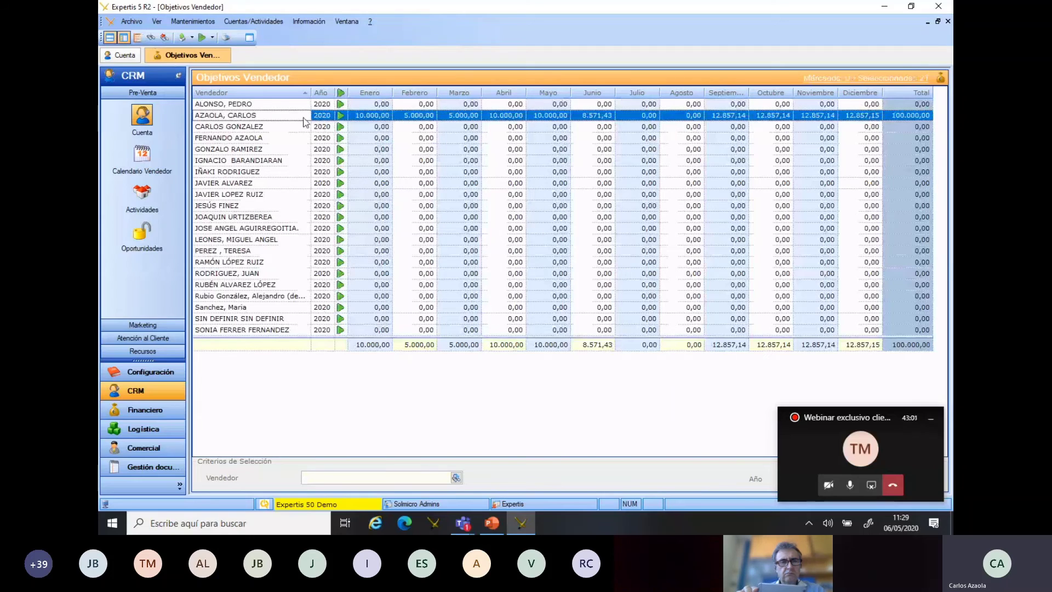
left_click(460, 127)
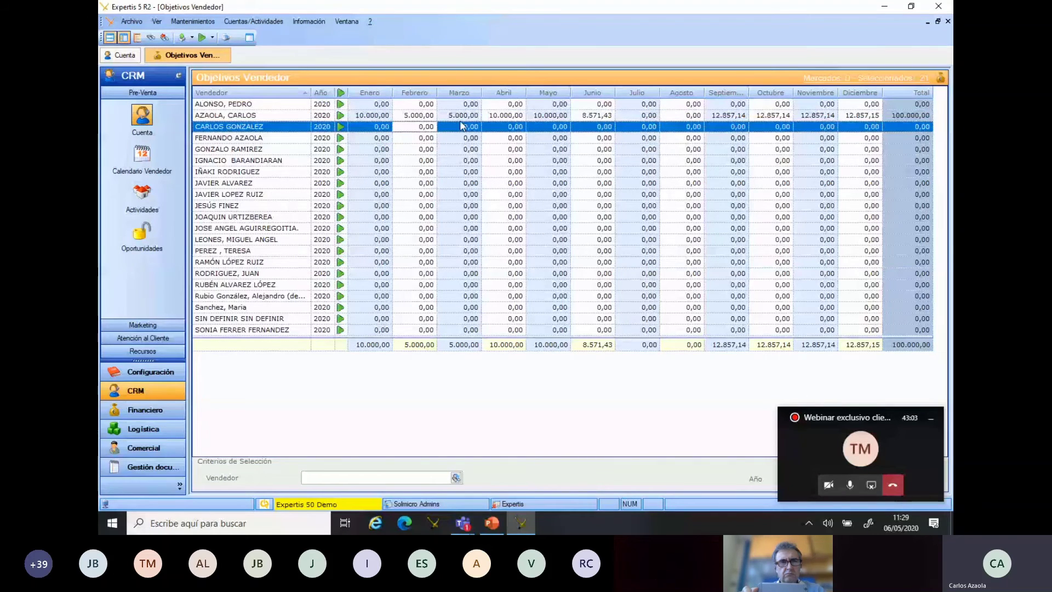
left_click(592, 116)
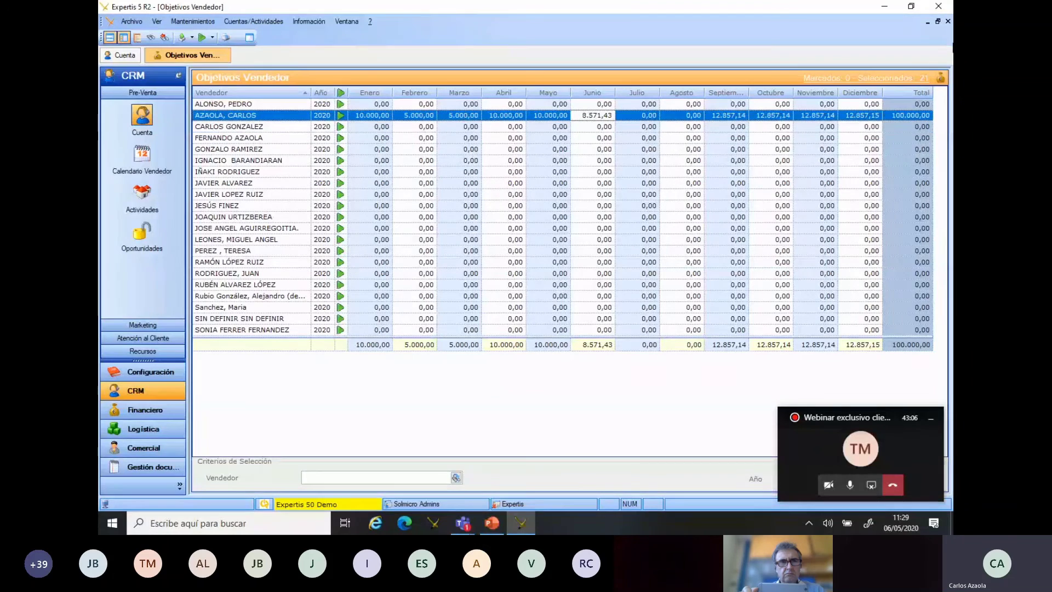
left_click(948, 22)
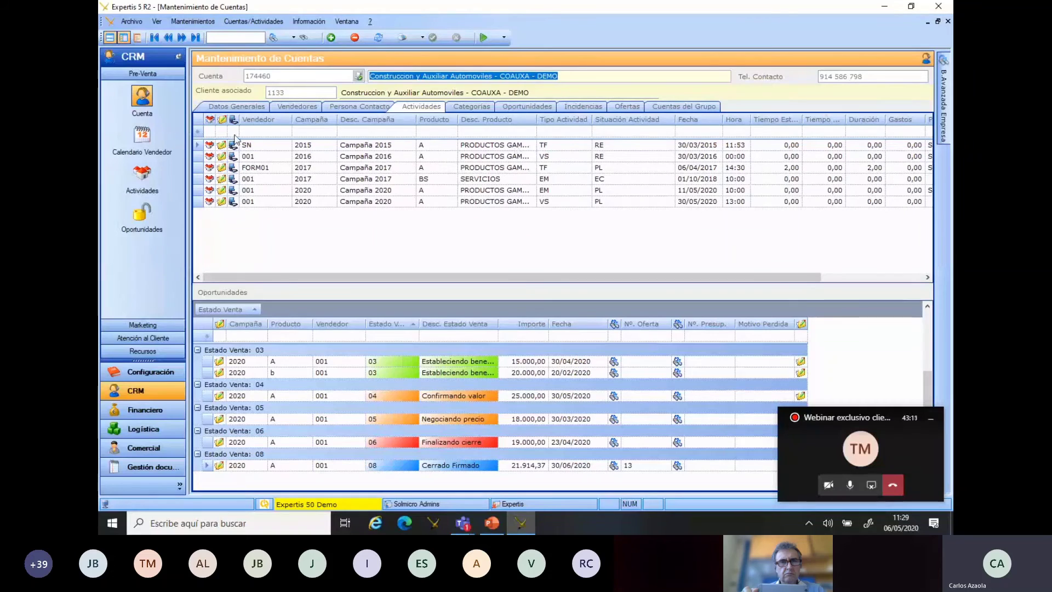
Step: Run the Oportunidades query filtered by Vendedor 001
left_click(309, 22)
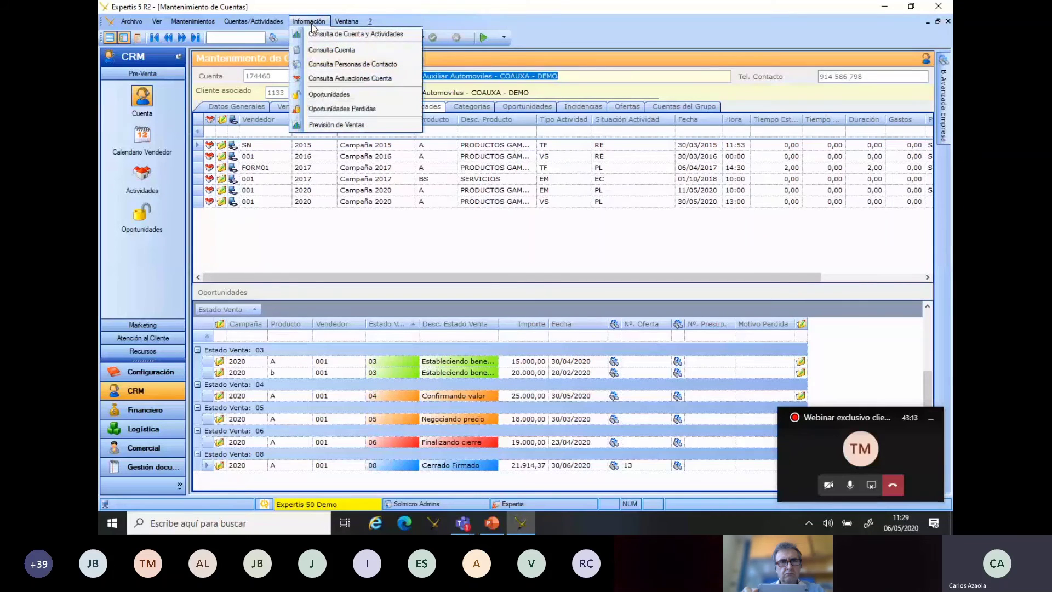
left_click(336, 95)
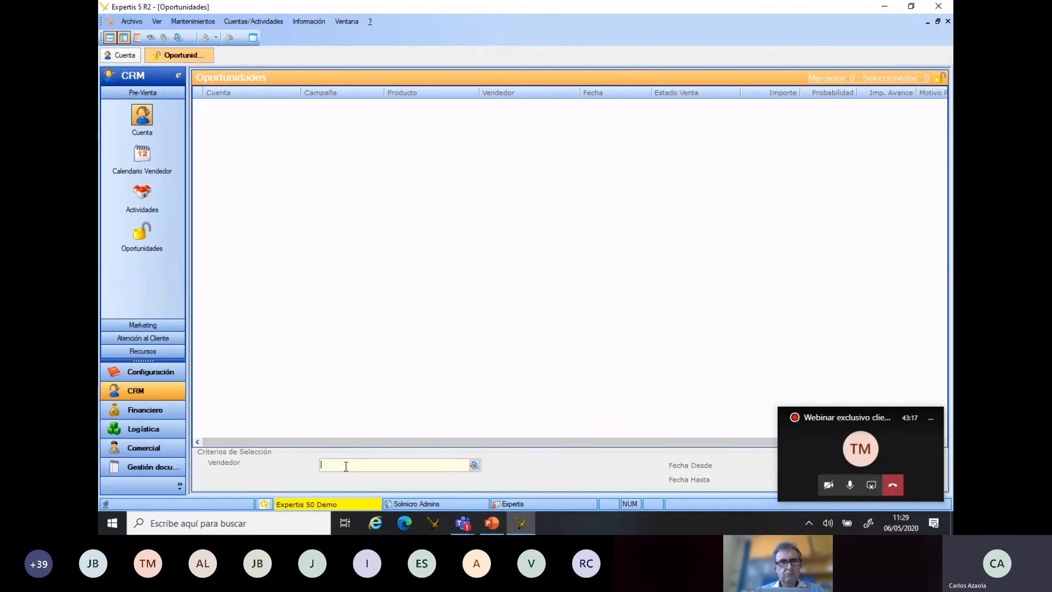
type("001")
left_click(810, 459)
left_click(714, 462)
left_click(150, 38)
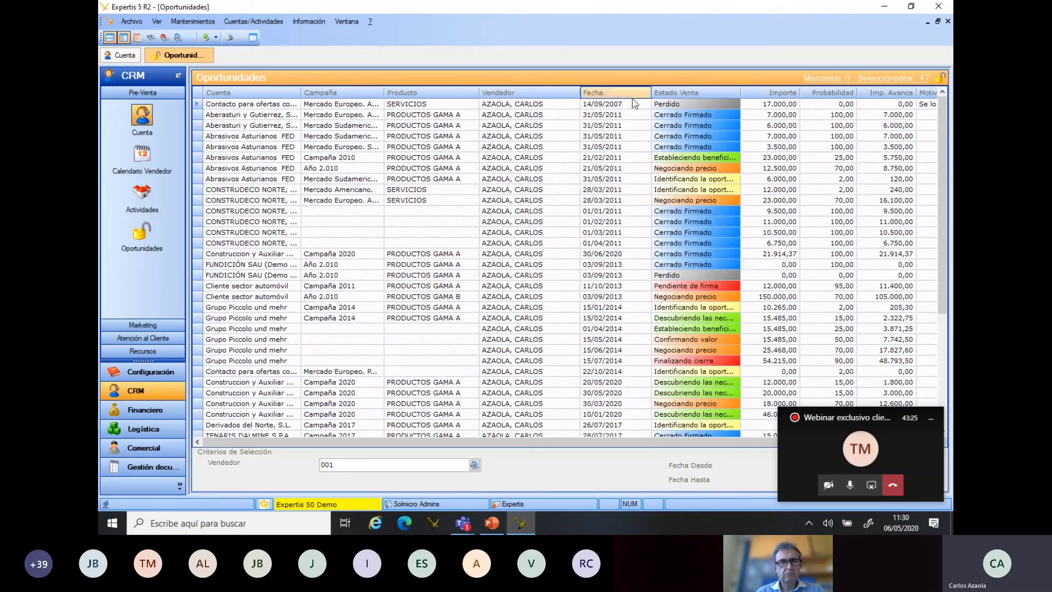
Step: Enable the grouping area in the opportunities list and group it by Vendedor, with Estado Venta as the second level
right_click(692, 99)
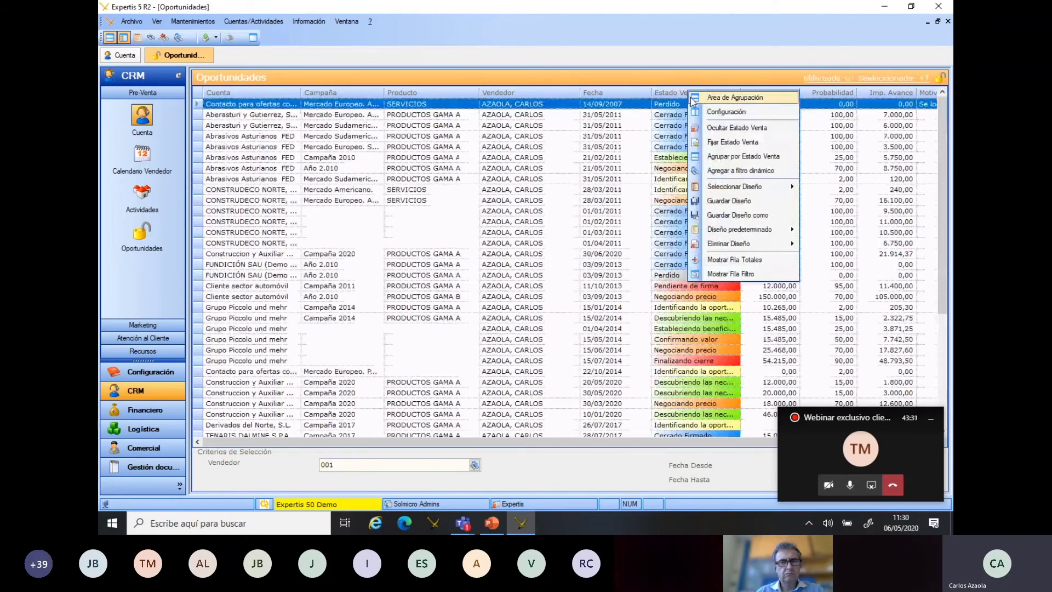
left_click(711, 99)
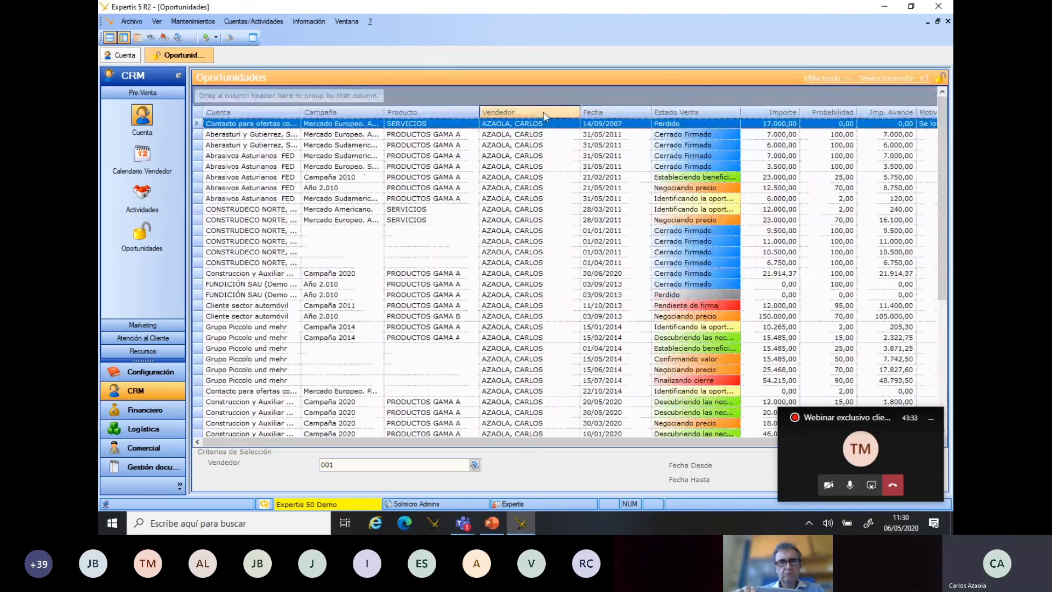
left_click_drag(545, 116, 461, 94)
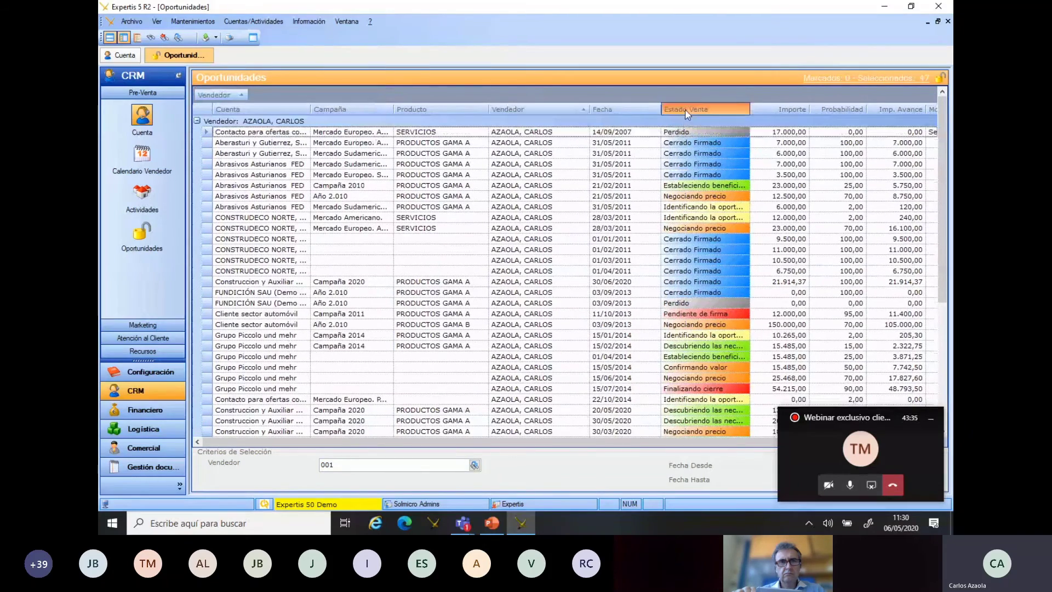
left_click_drag(685, 110, 673, 97)
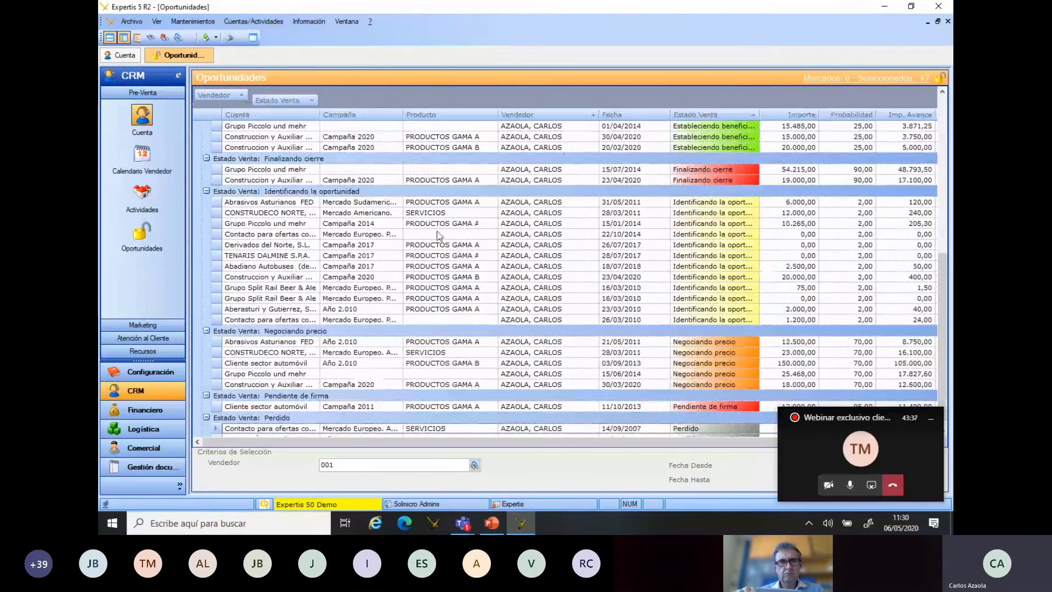
scroll(438, 236, "up", 7)
scroll(596, 161, "up", 2)
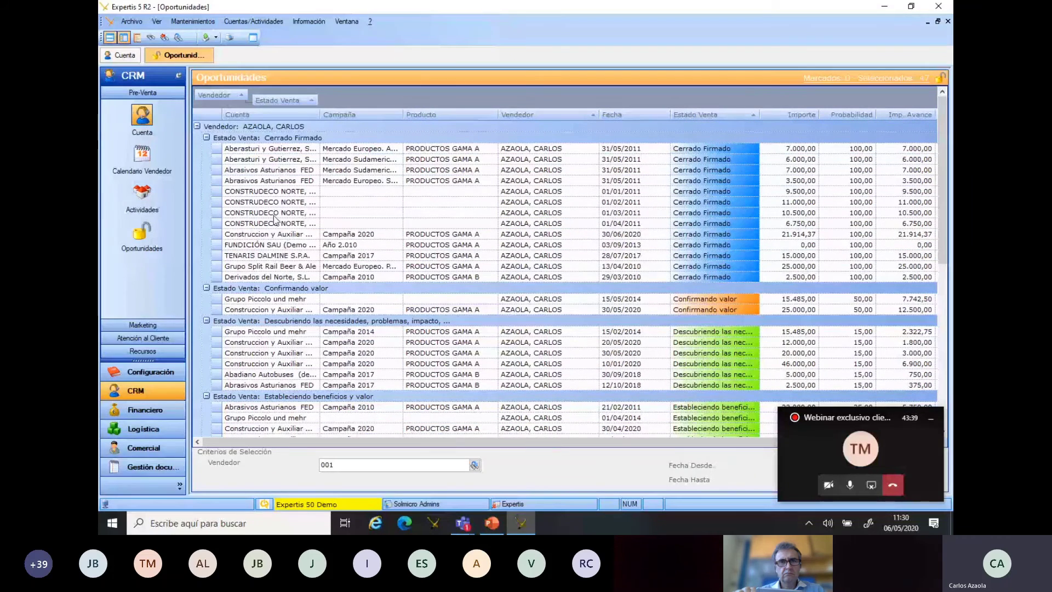
Step: Collapse the Cerrado Firmado group and apply the Suma aggregate function to the Importe column
left_click(207, 138)
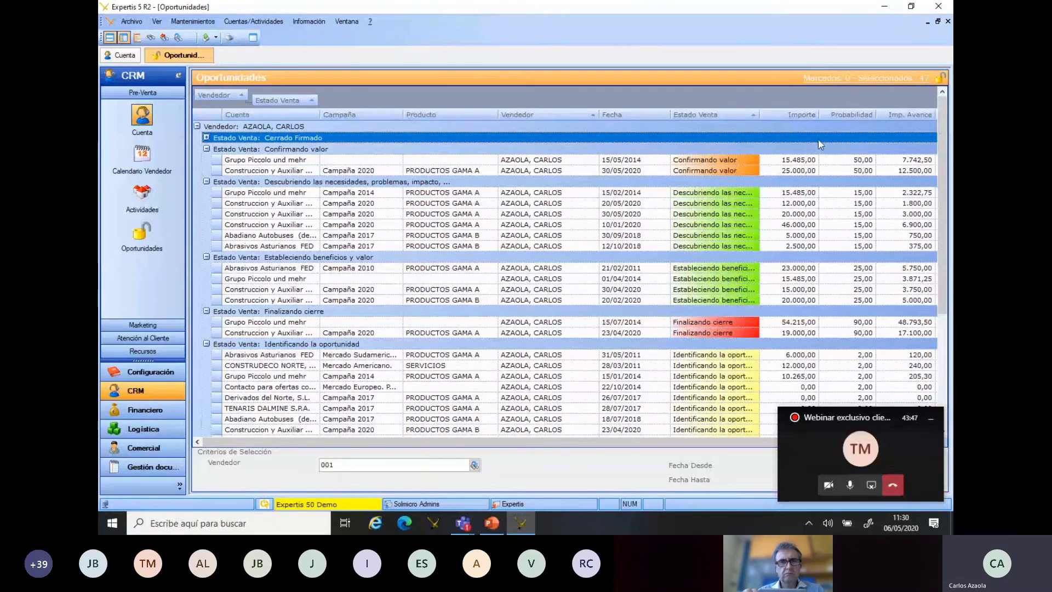
right_click(792, 118)
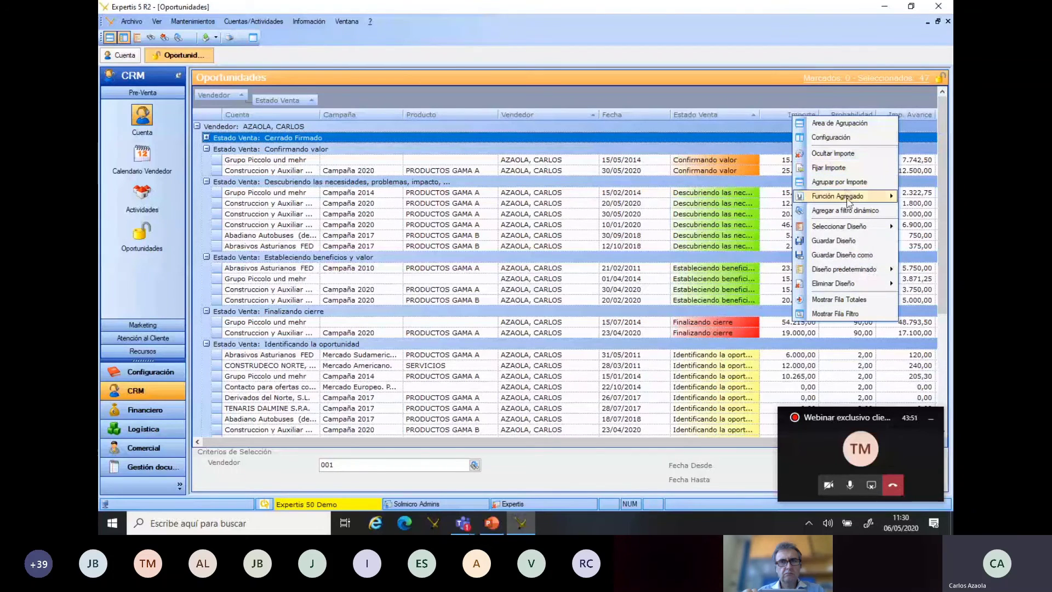
mouse_move(849, 202)
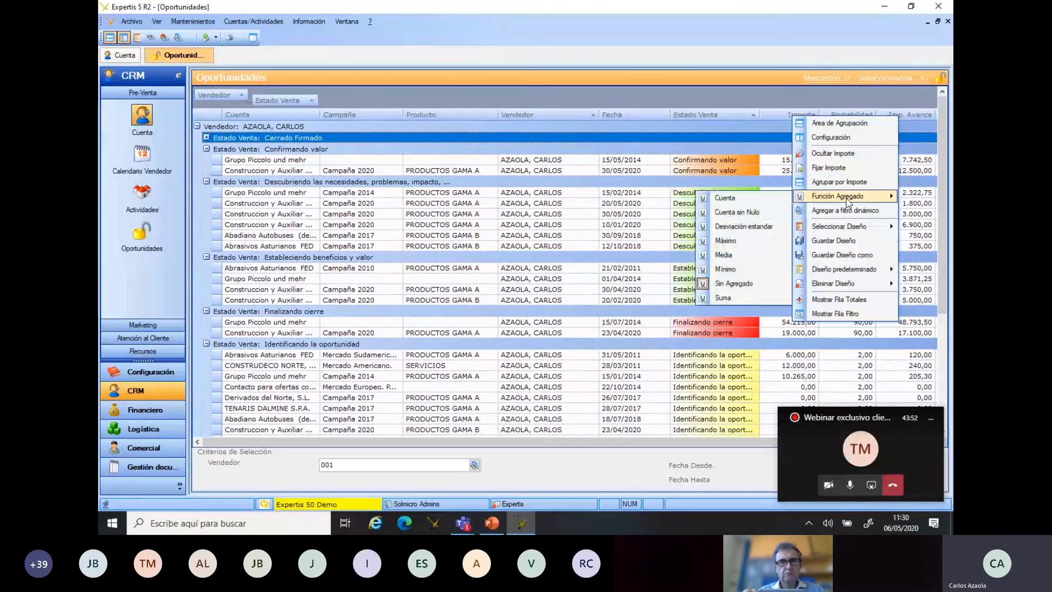
left_click(750, 301)
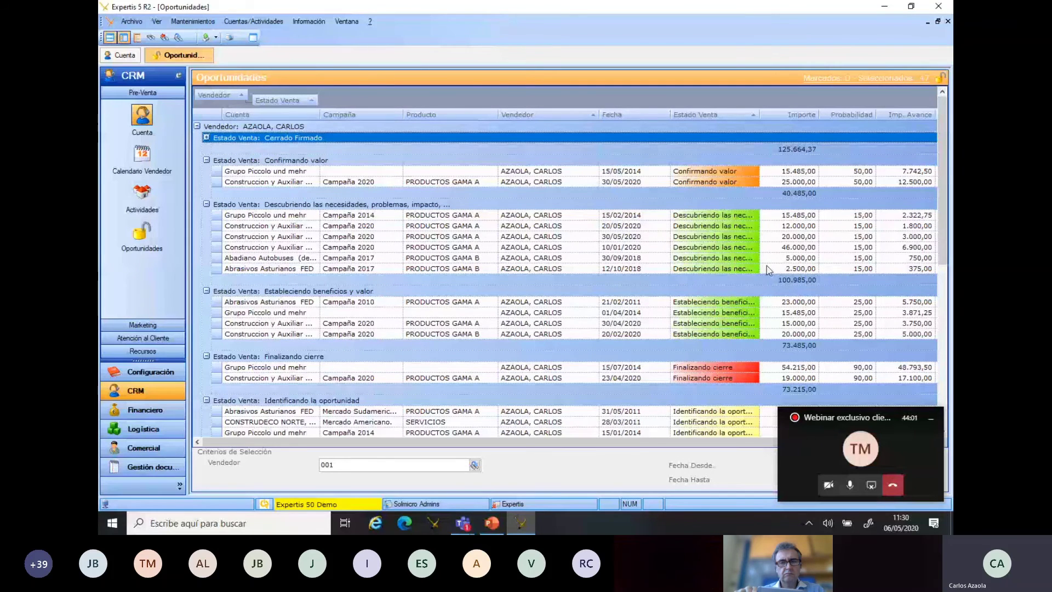
Step: Open the Previsión de Ventas query and try to run it for Vendedor 001 without dates
left_click(317, 23)
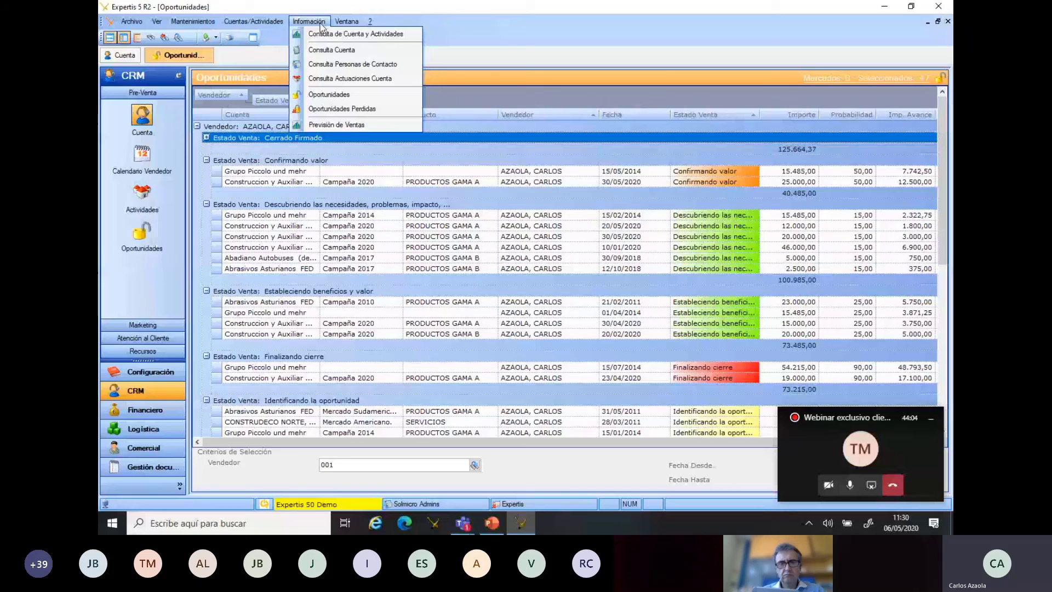
left_click(351, 130)
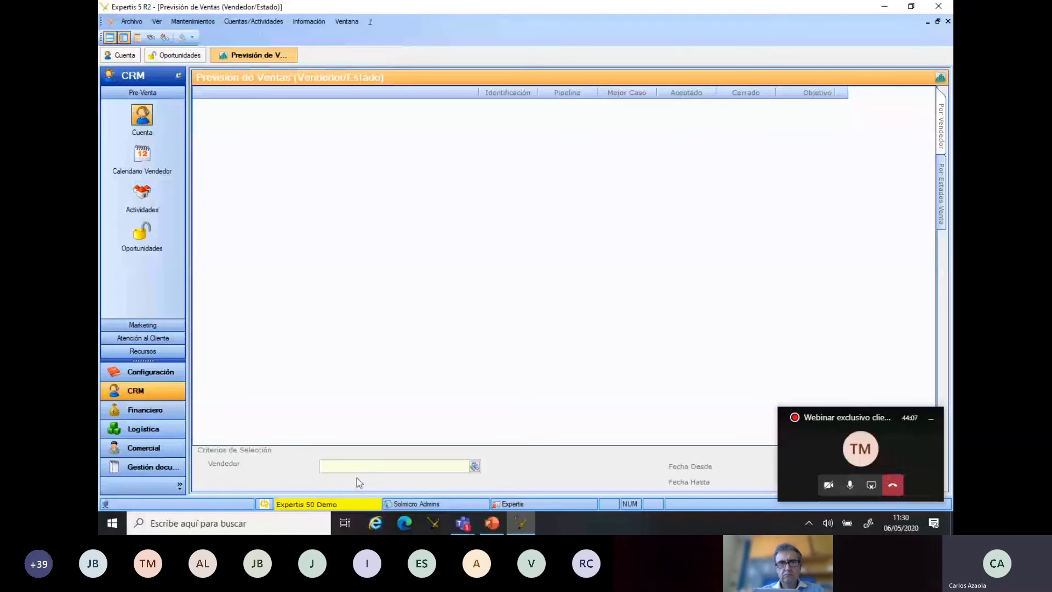
type("001")
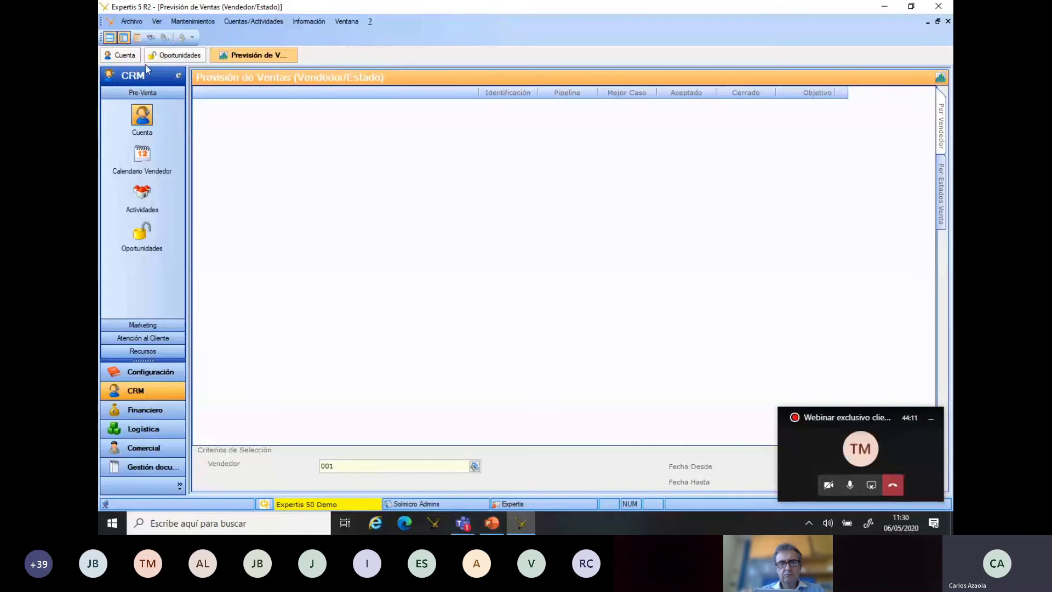
left_click(152, 38)
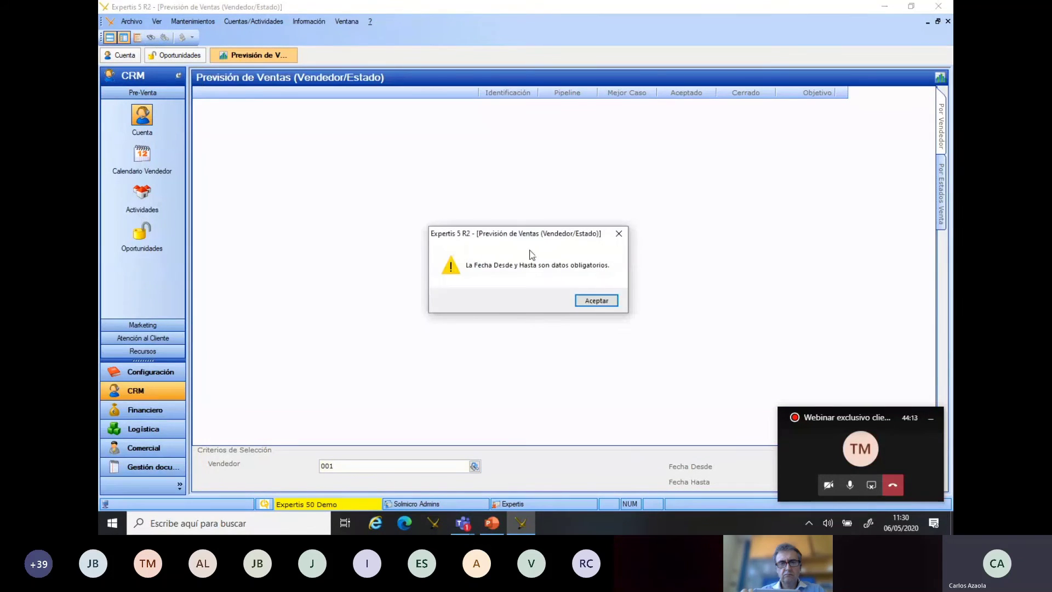
left_click(594, 302)
Step: Run the sales forecast from 01/01/2020 to 01/07/2020 and switch it to the breakdown by sales state
left_click_drag(841, 418, 671, 478)
left_click(860, 466)
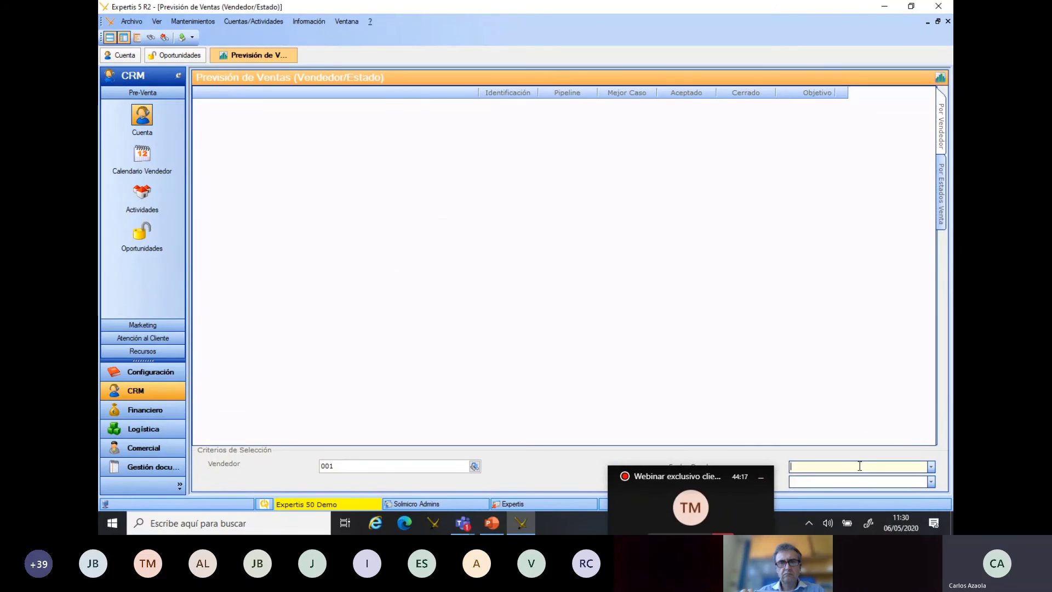
type("1.1.")
key("Tab")
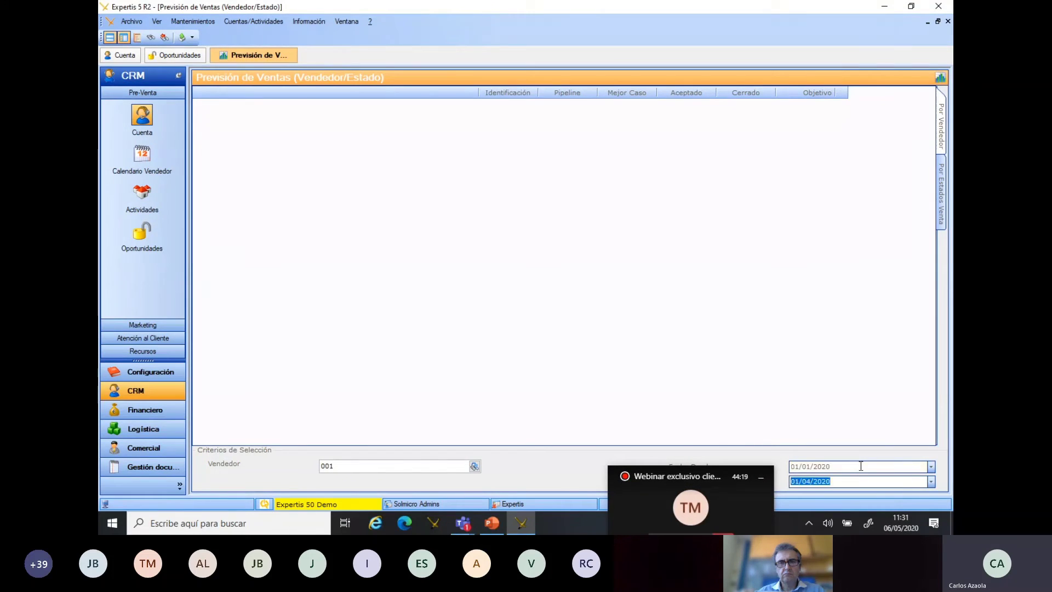
type("1.7.")
key("Tab")
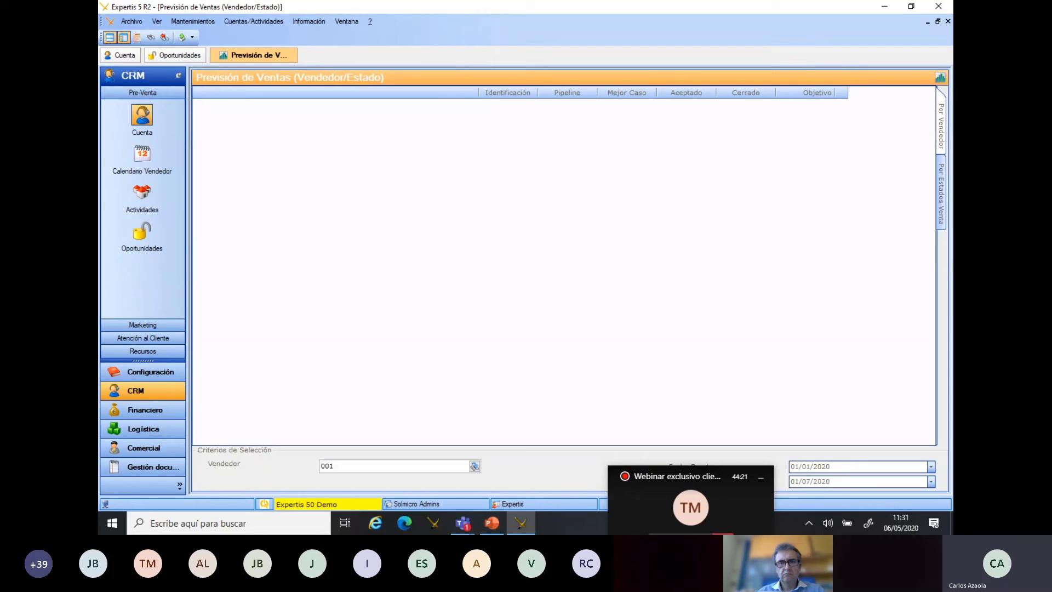
left_click(149, 37)
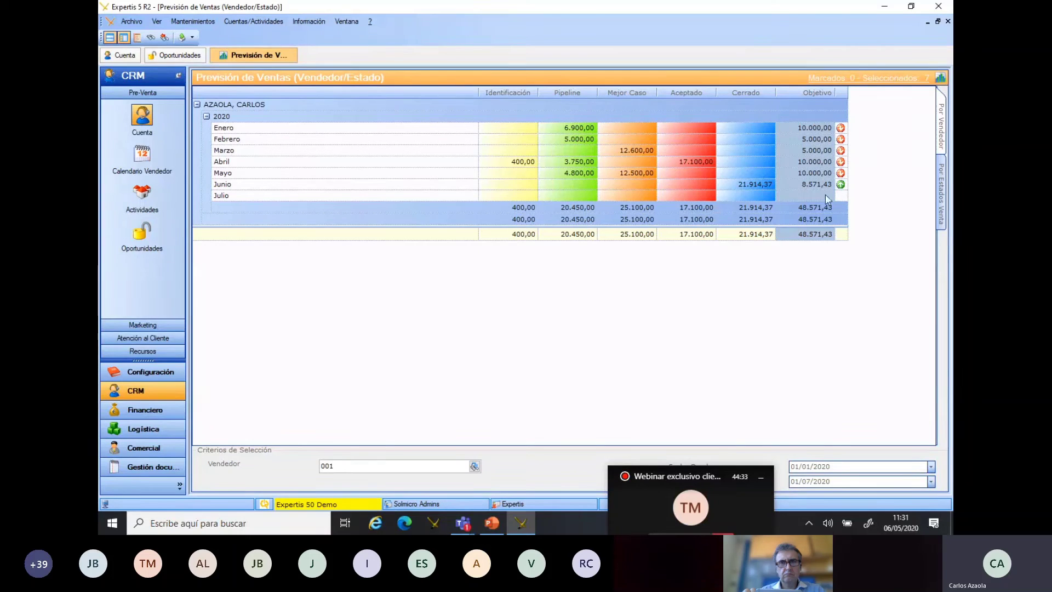
left_click(948, 211)
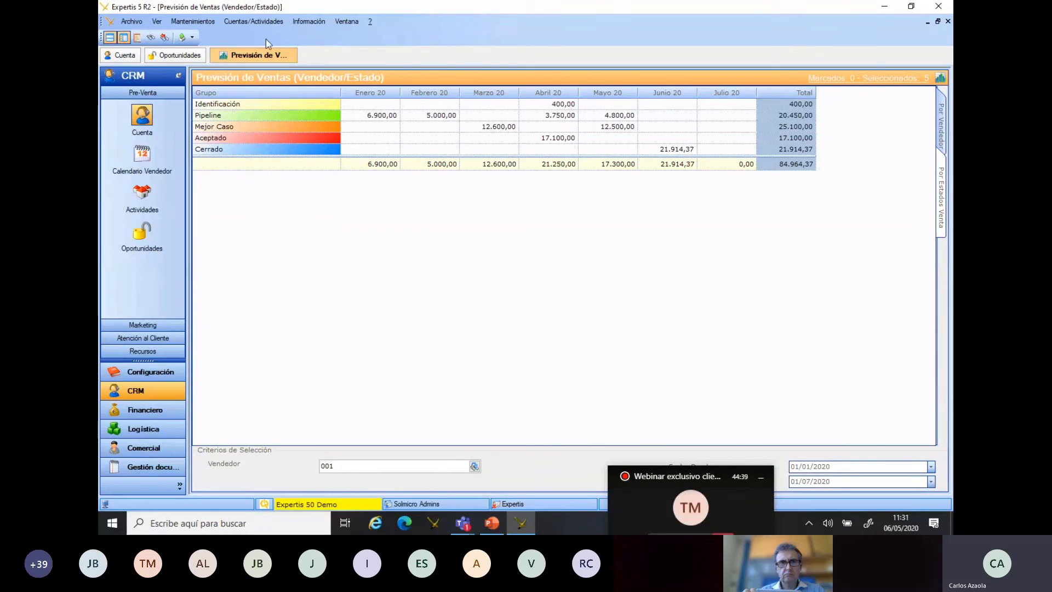
Step: Open the Estados de Venta maintenance and examine the probability and group of the sales states 03 to 05
left_click(205, 23)
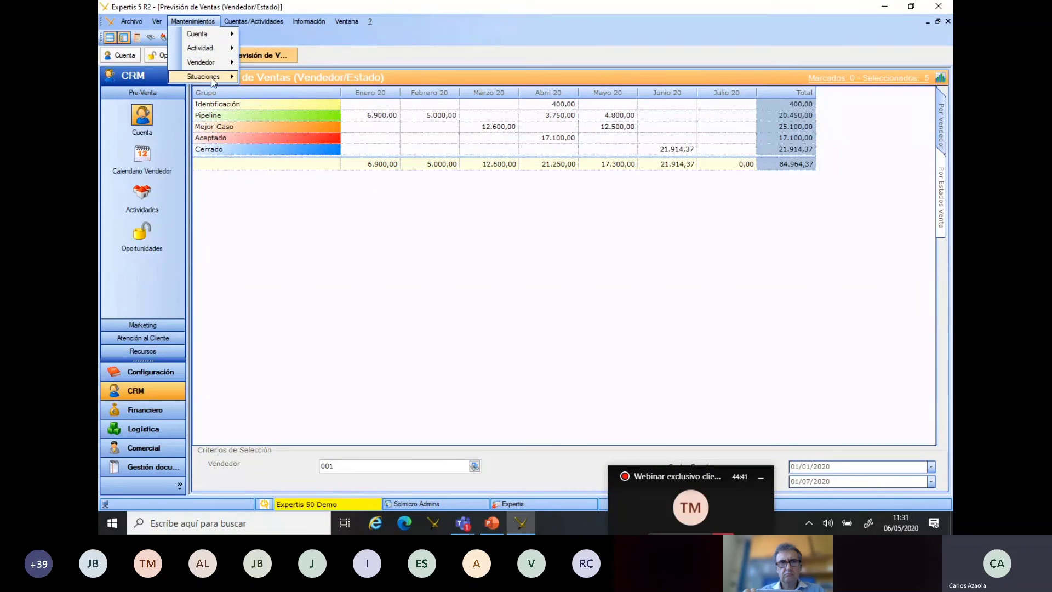
mouse_move(213, 80)
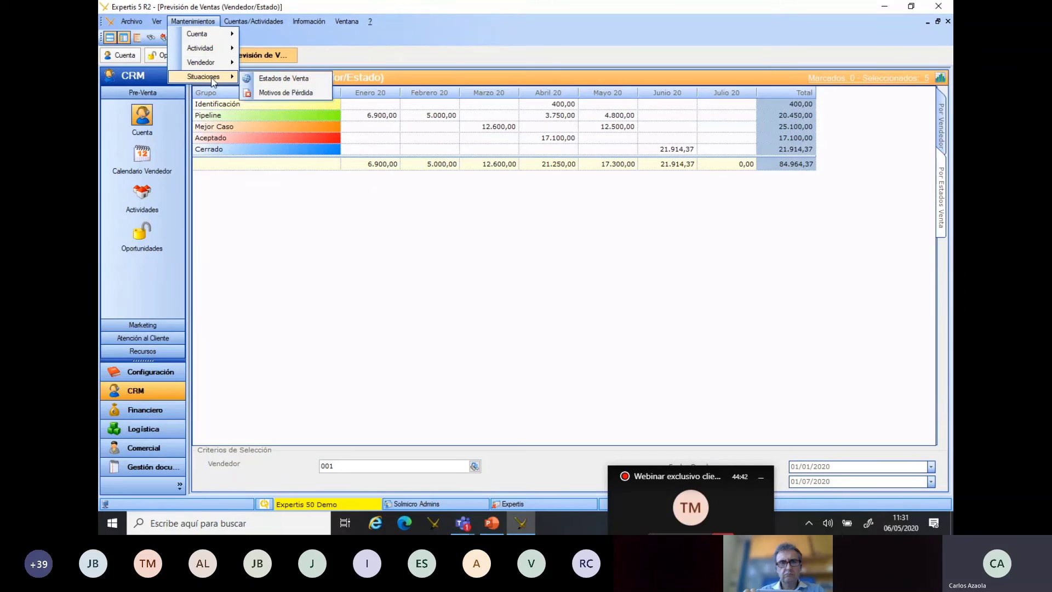
left_click(272, 78)
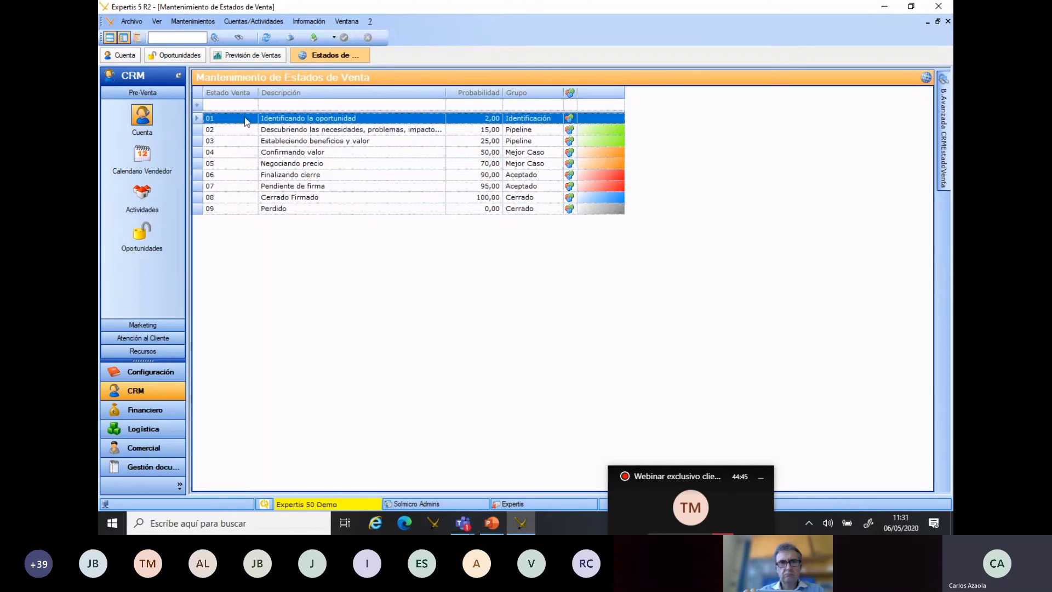
left_click(304, 141)
left_click(302, 152)
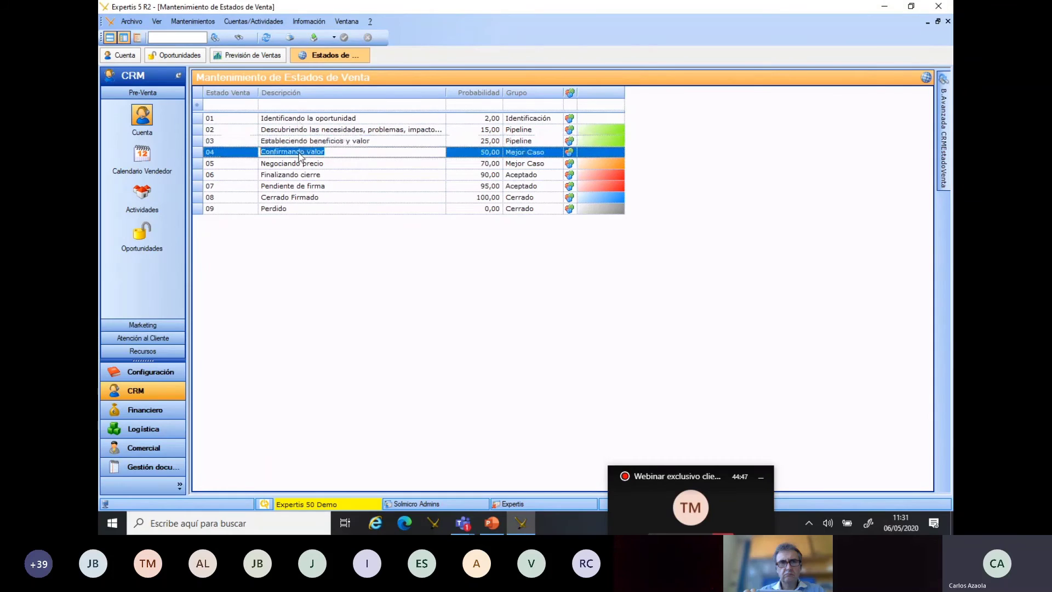
left_click(304, 163)
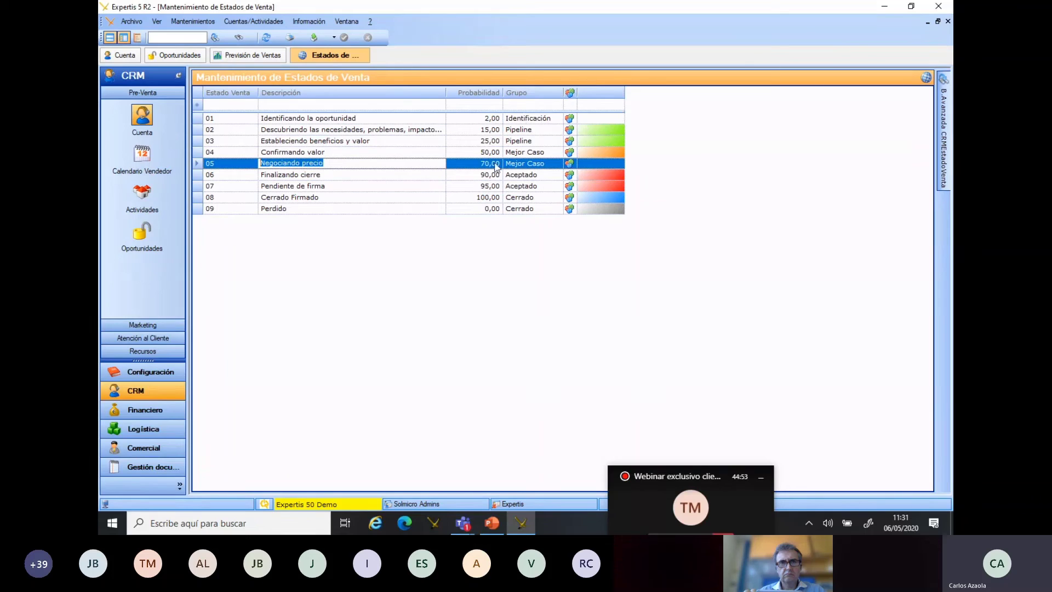
Step: Close the sales states maintenance and open the Marketing program for sending emails and generating activities
left_click(949, 21)
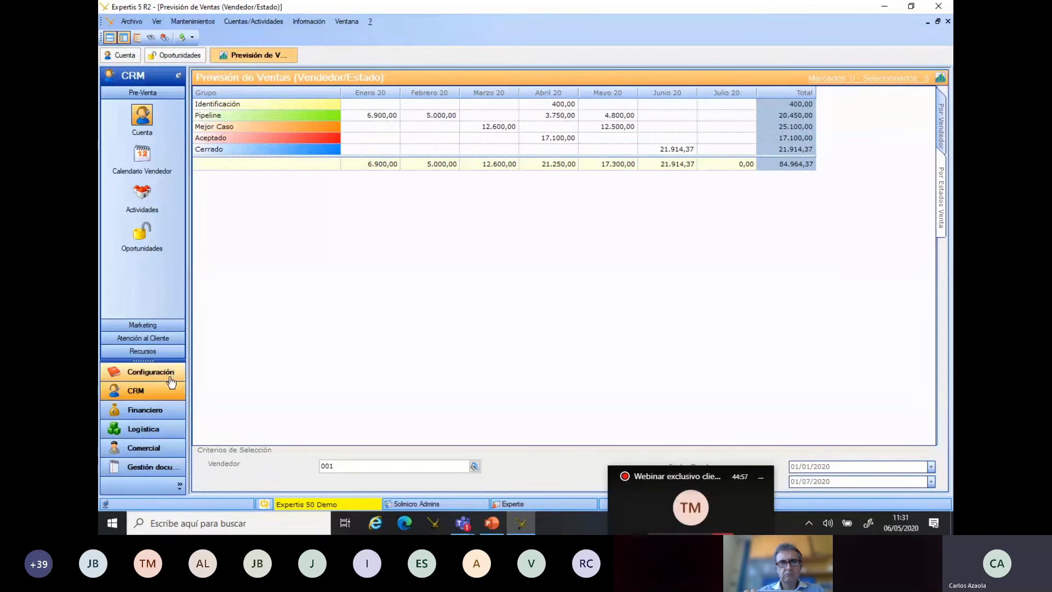
left_click(139, 326)
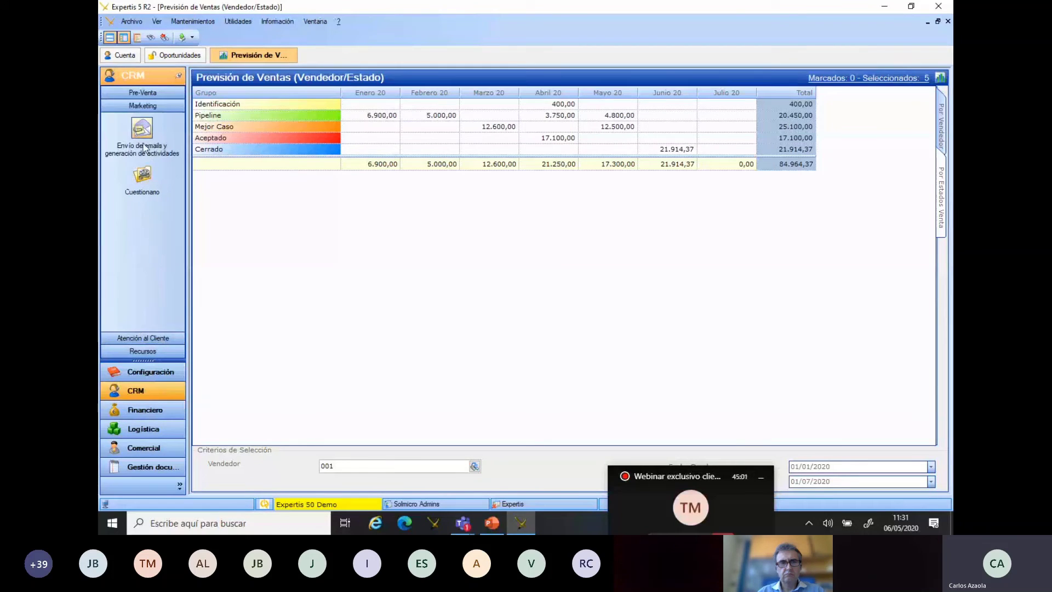
left_click(143, 144)
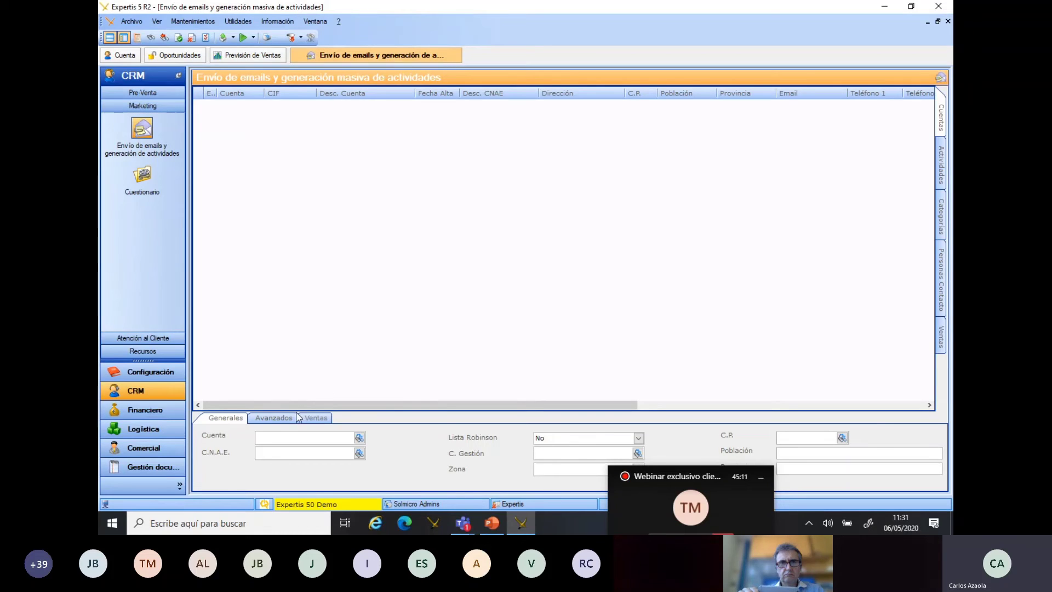
Step: Load the saved filter Visitados en Madrid into the advanced selection criteria
left_click(274, 419)
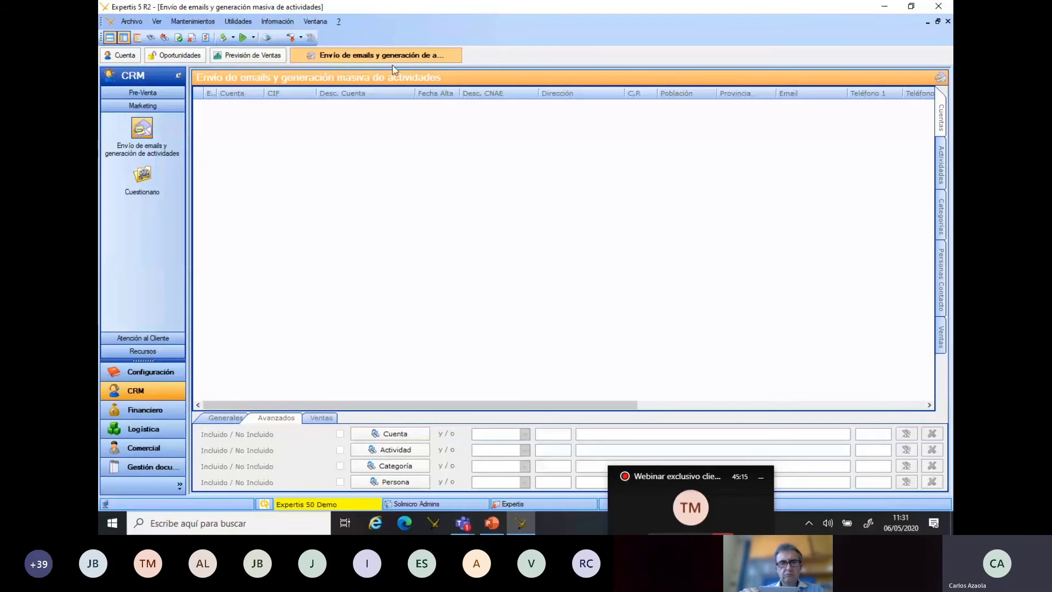
left_click(299, 38)
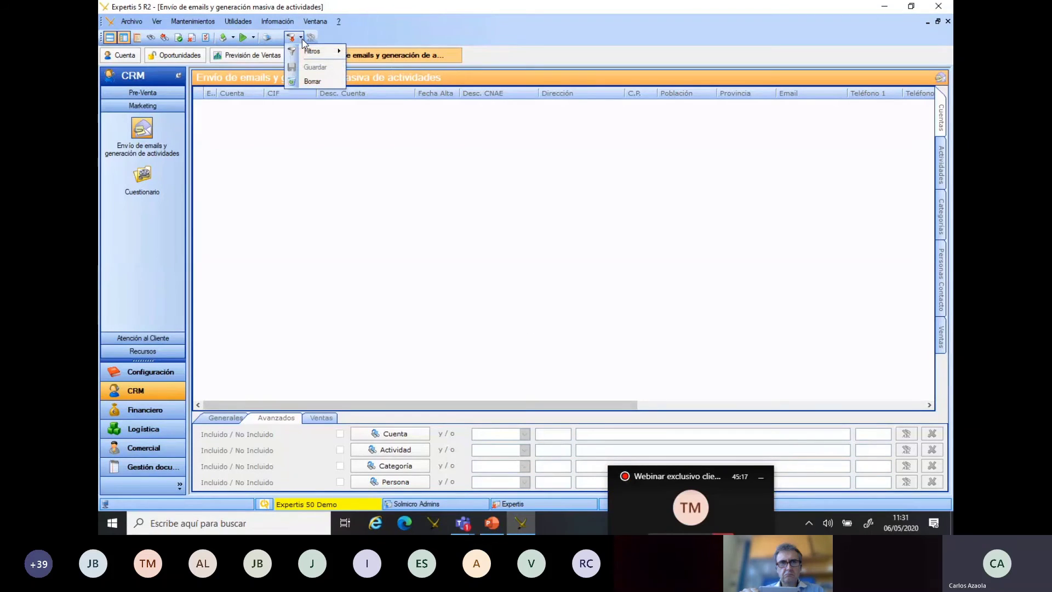
mouse_move(316, 53)
left_click(384, 51)
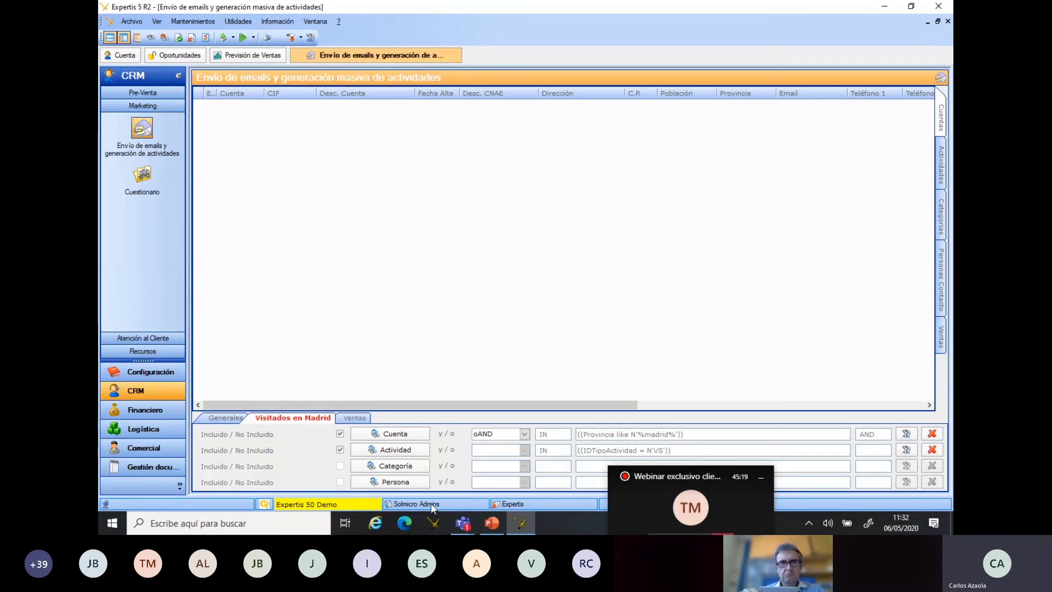
left_click(742, 510)
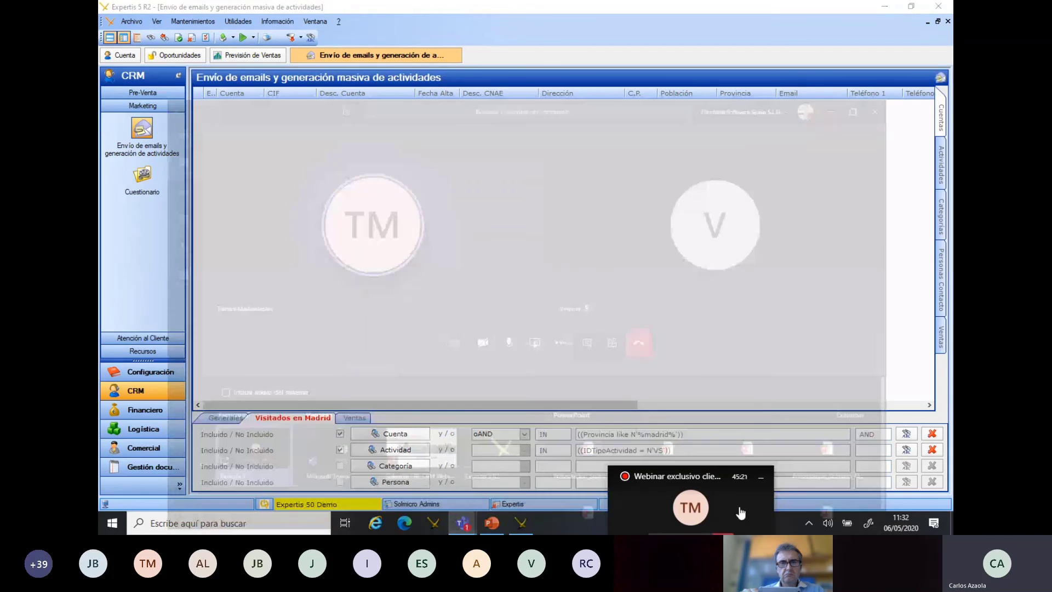
left_click(890, 15)
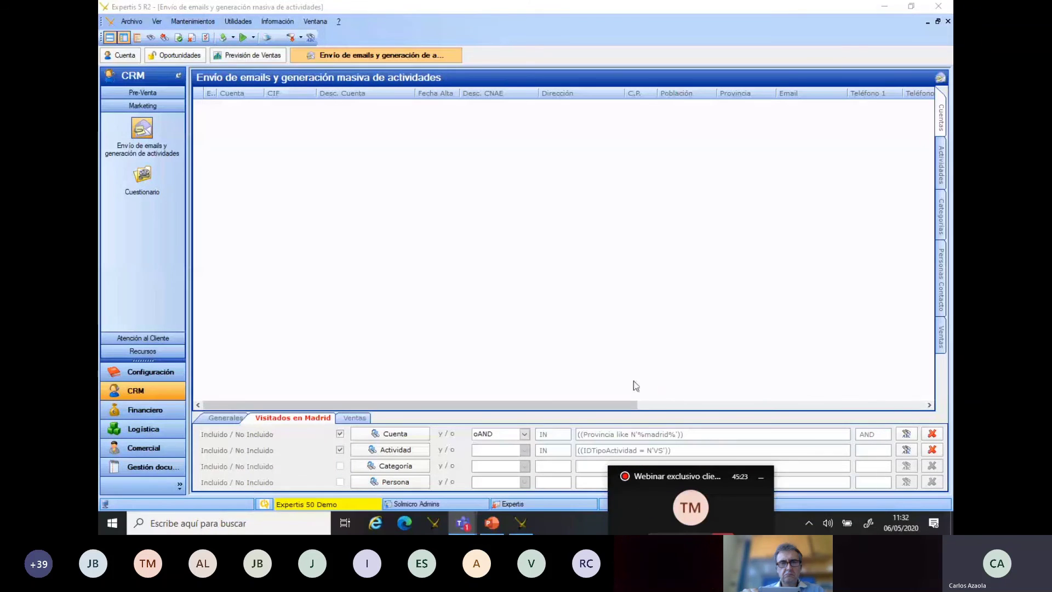
left_click(674, 507)
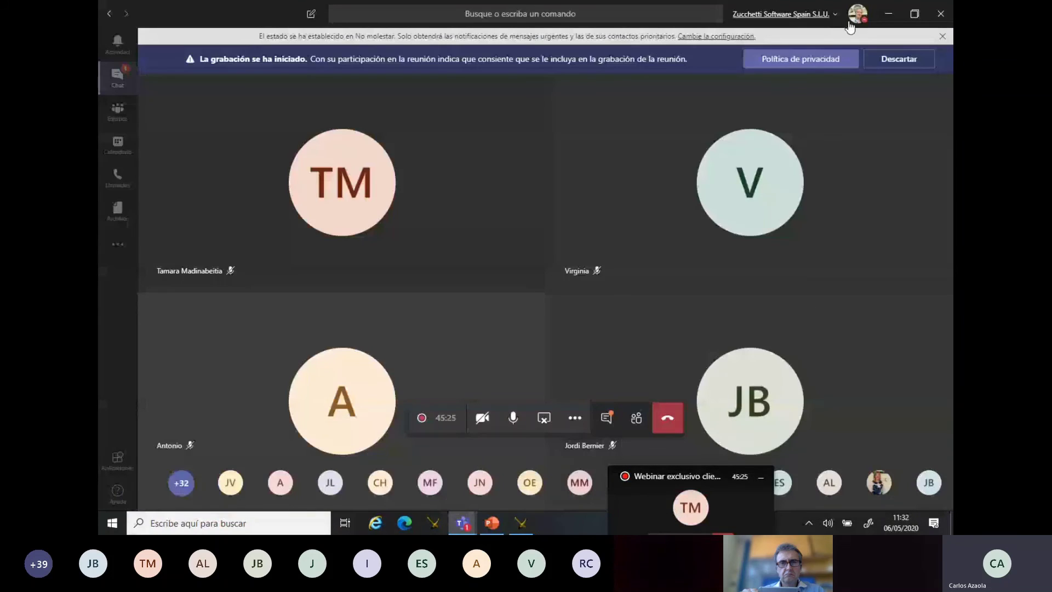
left_click(889, 15)
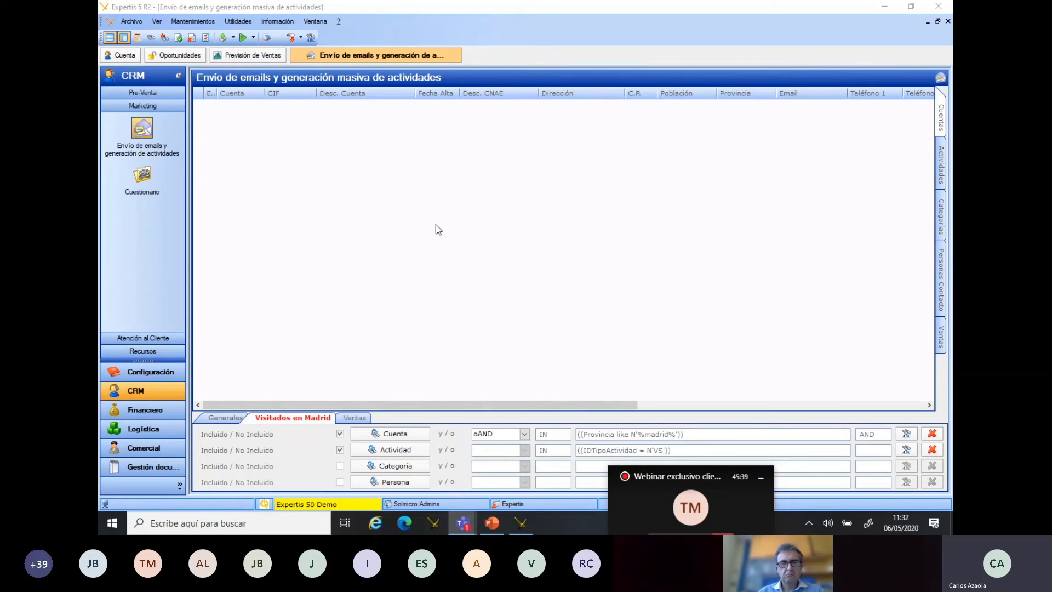
Step: Run the account query with the Visitados en Madrid filter and try to generate mass activities without marking any account
left_click(164, 38)
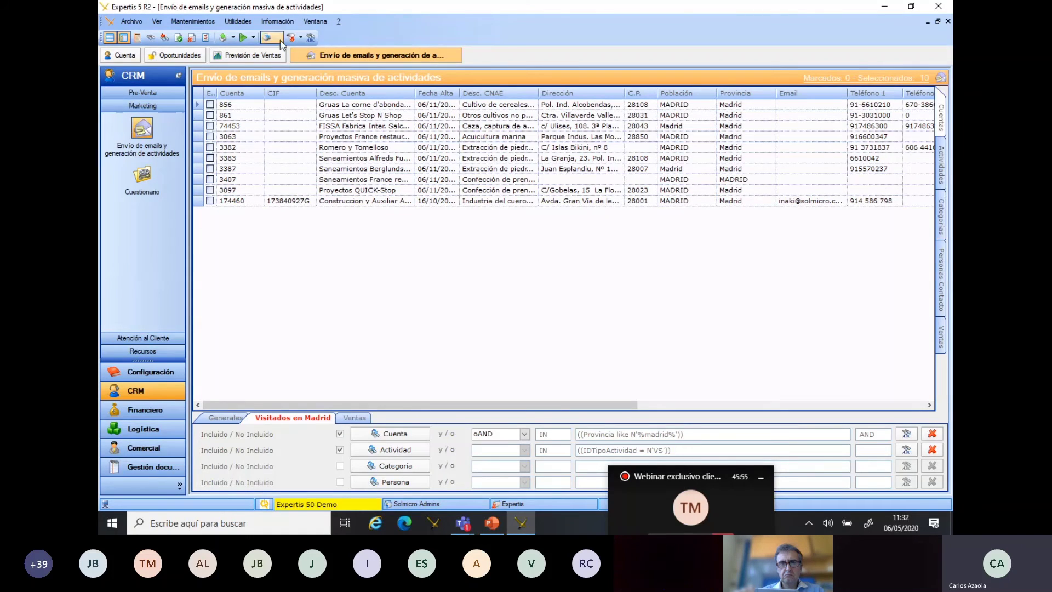
left_click(254, 38)
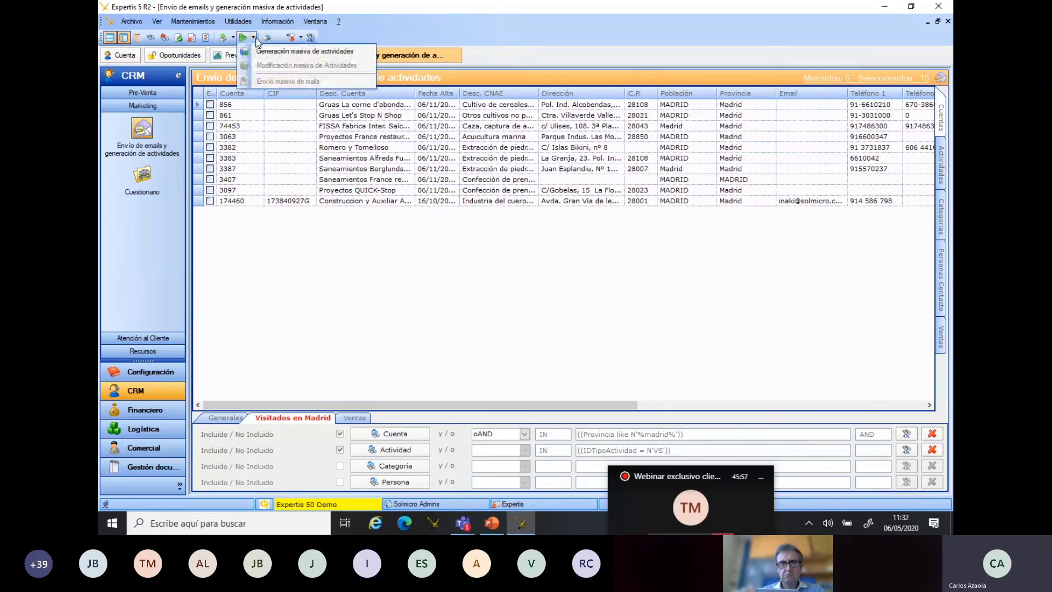
left_click(291, 53)
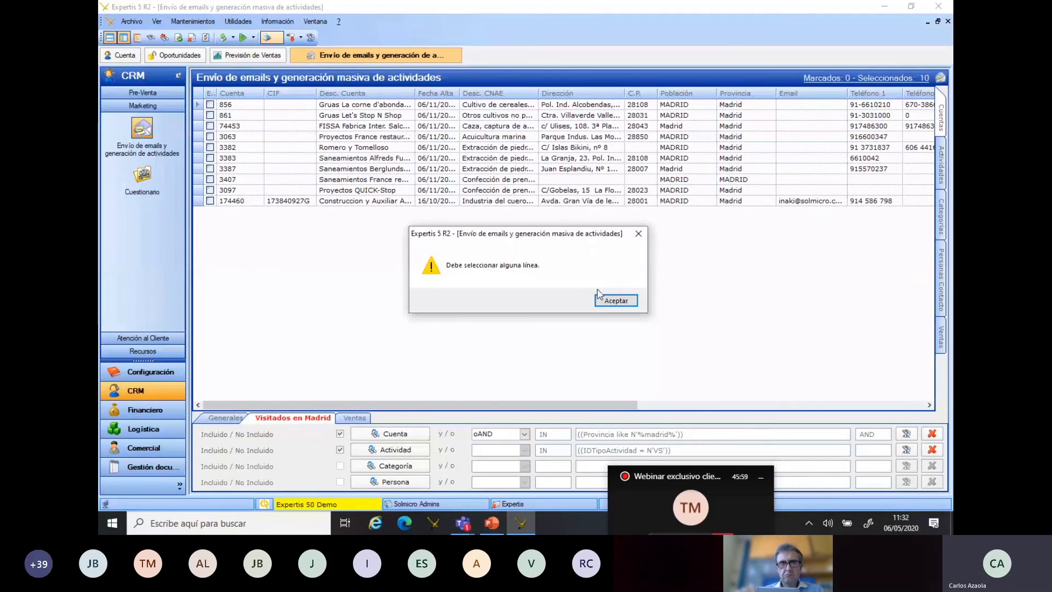
left_click(614, 300)
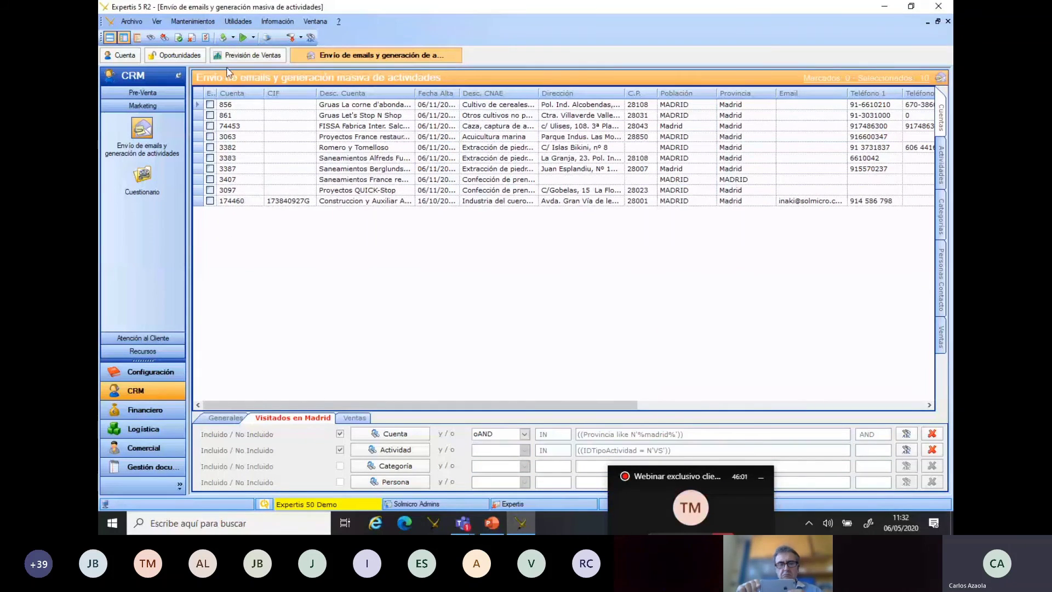
Step: Mark all the accounts found and start the mass generation of activities for them
left_click(179, 38)
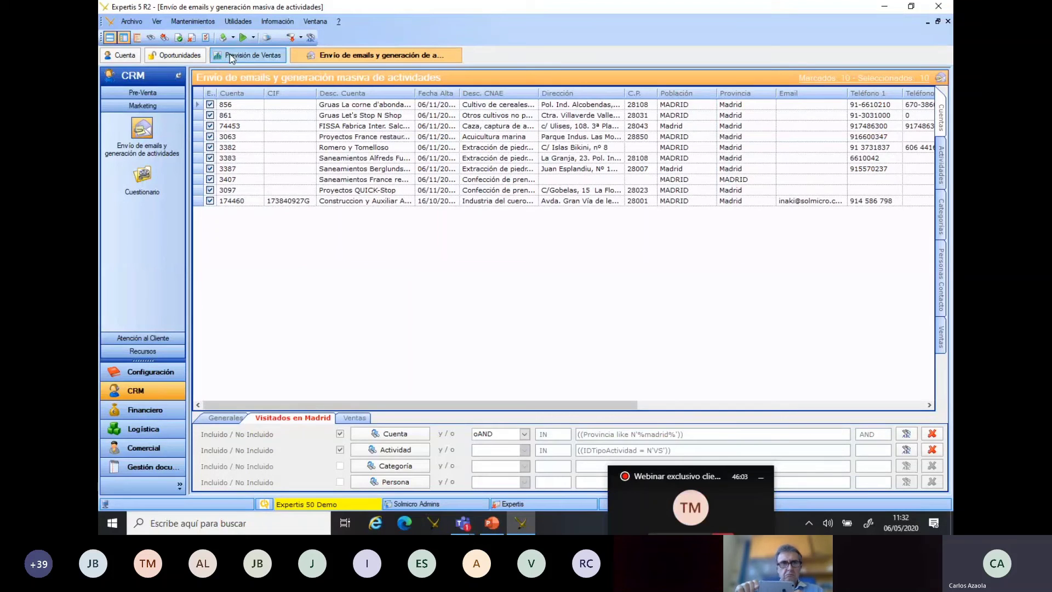
left_click(254, 37)
left_click(279, 55)
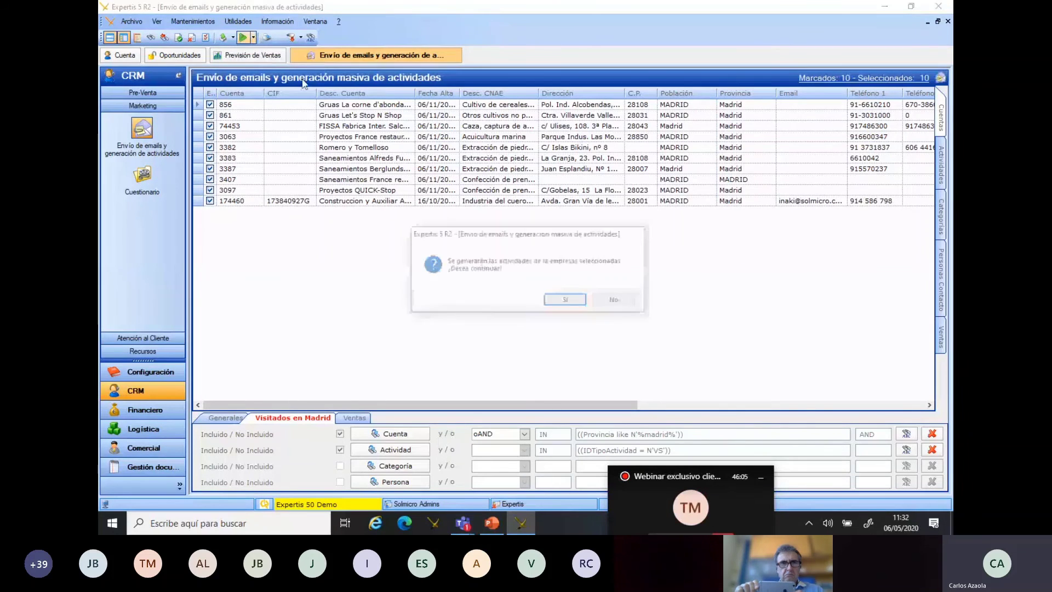
left_click(567, 302)
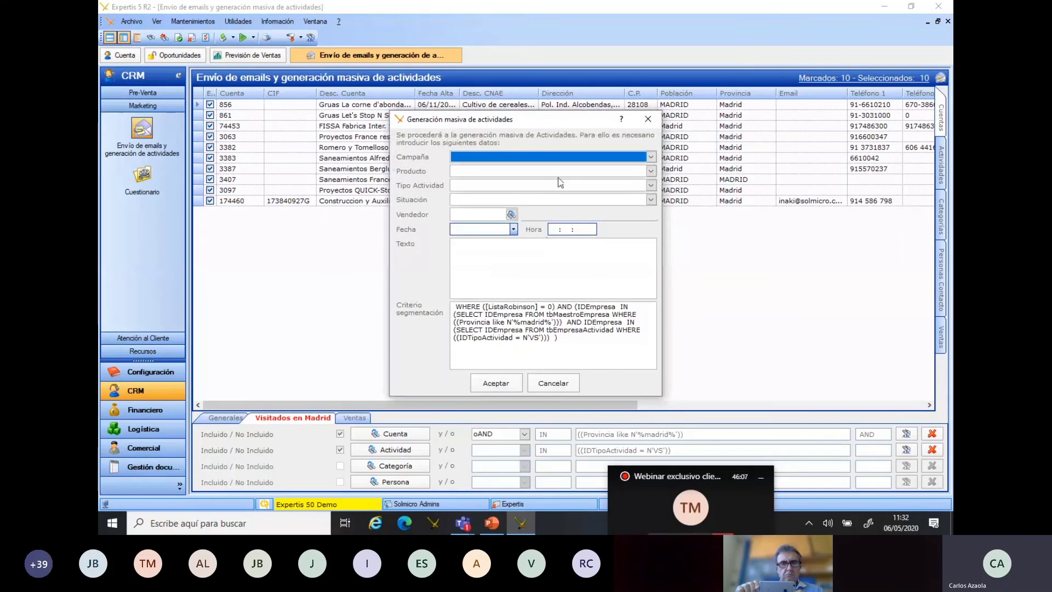
Step: Look through the available campaigns, try to accept the mass activity generation with empty fields, and cancel it
left_click(651, 157)
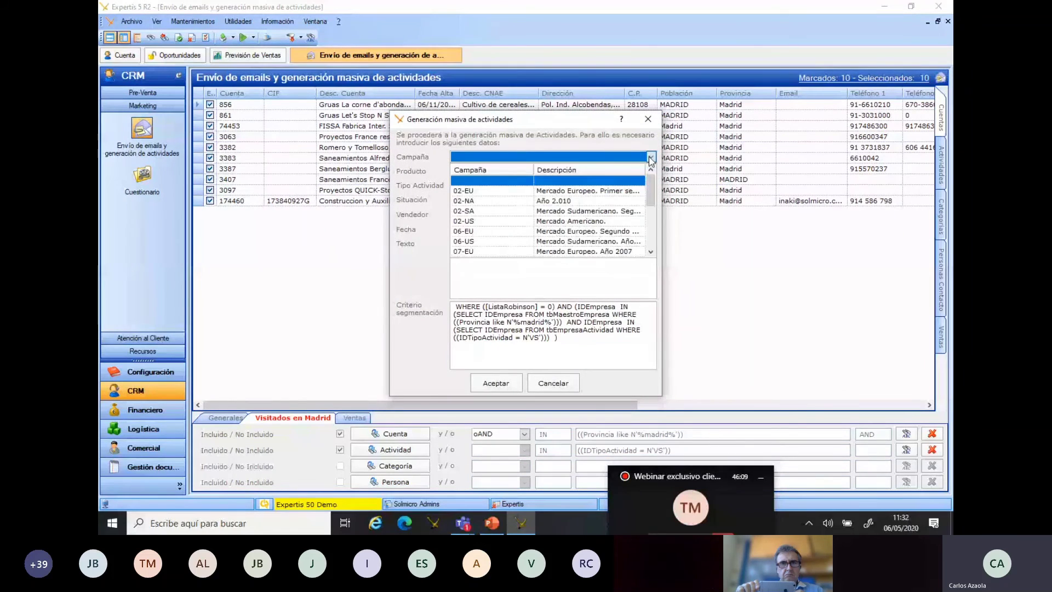
left_click(650, 157)
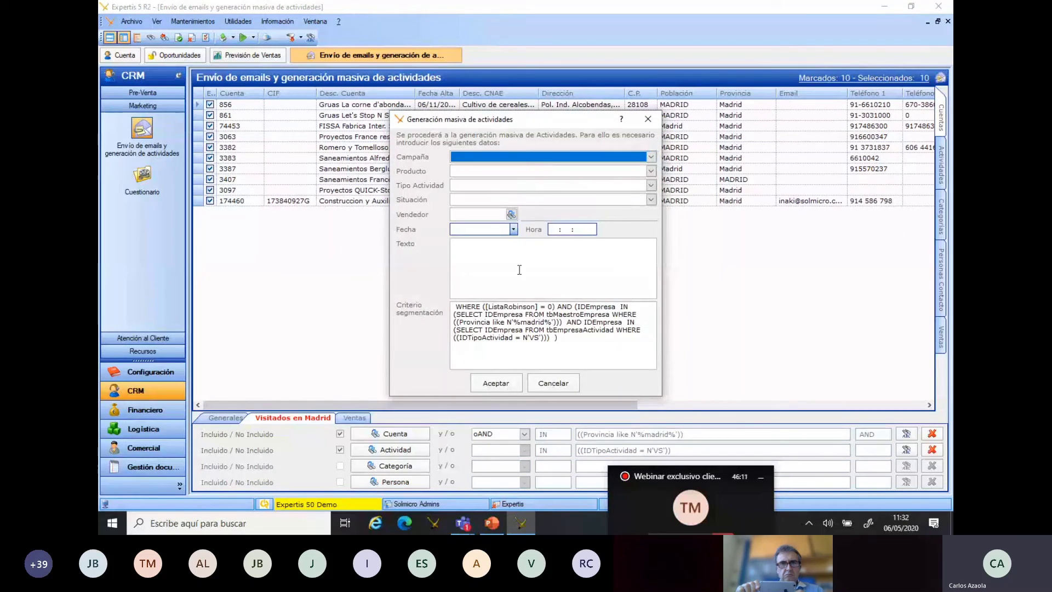
left_click(475, 218)
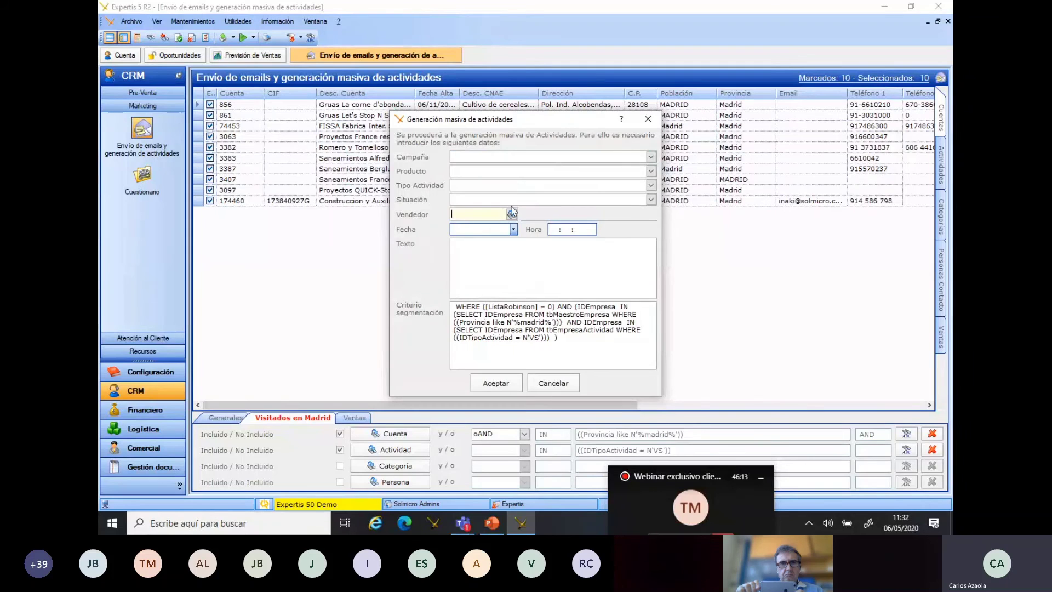
left_click(509, 386)
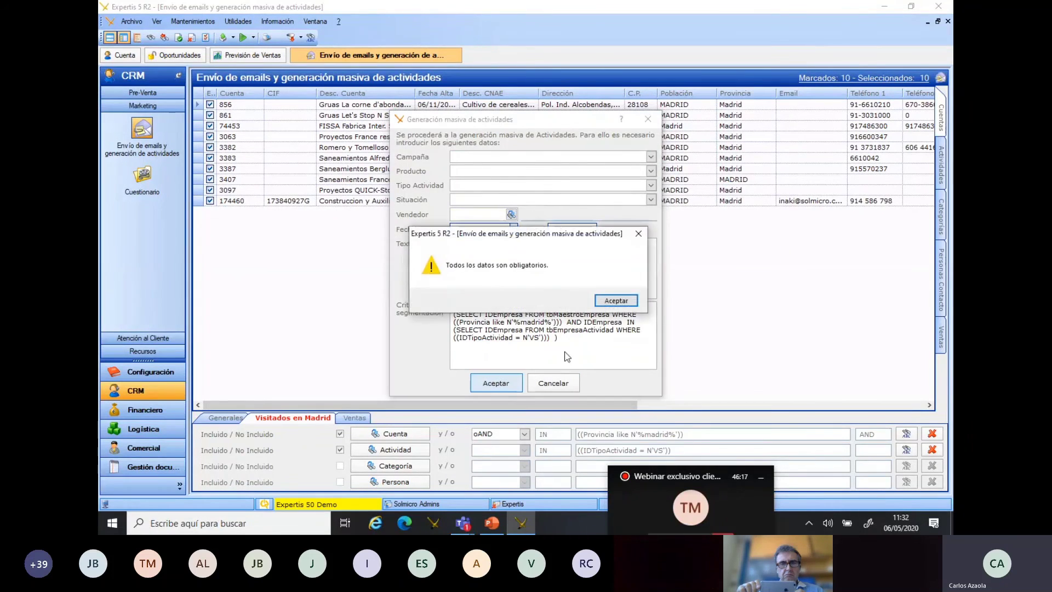
left_click(617, 303)
left_click(561, 384)
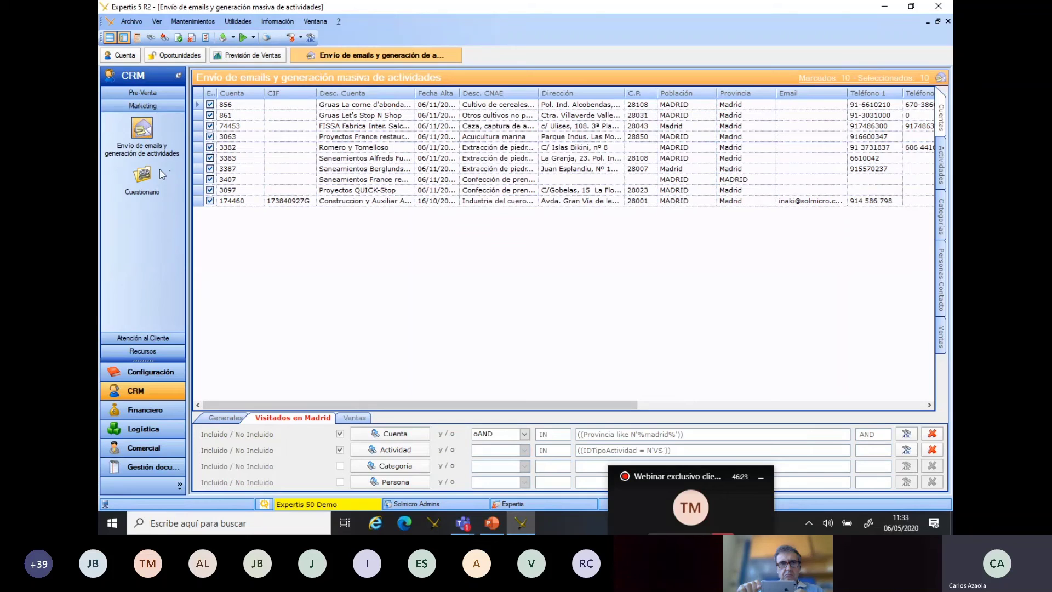
Step: Open the Cuestionario program and load the account records
left_click(142, 181)
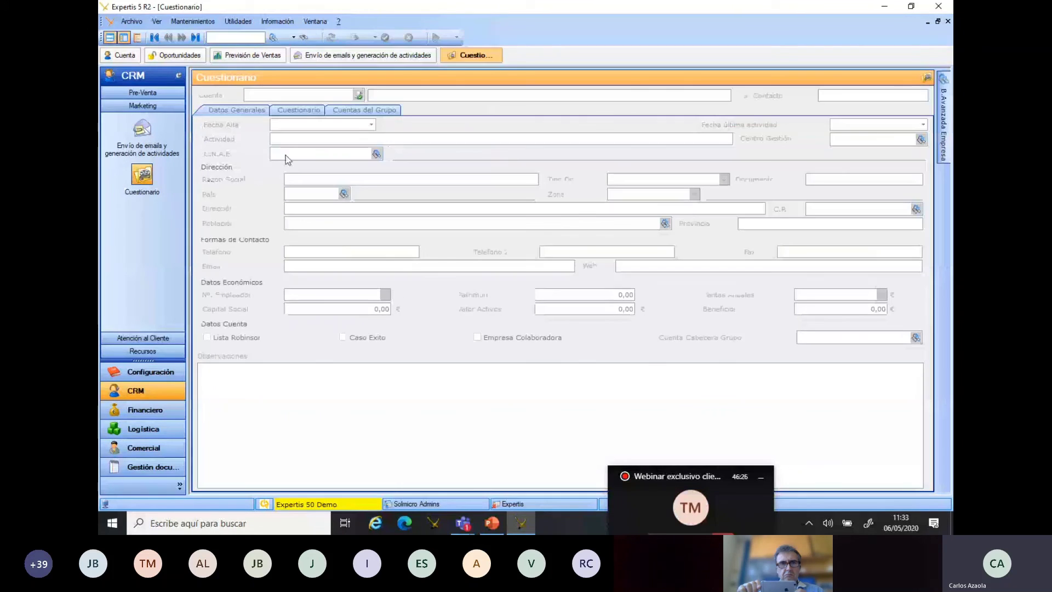
left_click(293, 37)
left_click(304, 51)
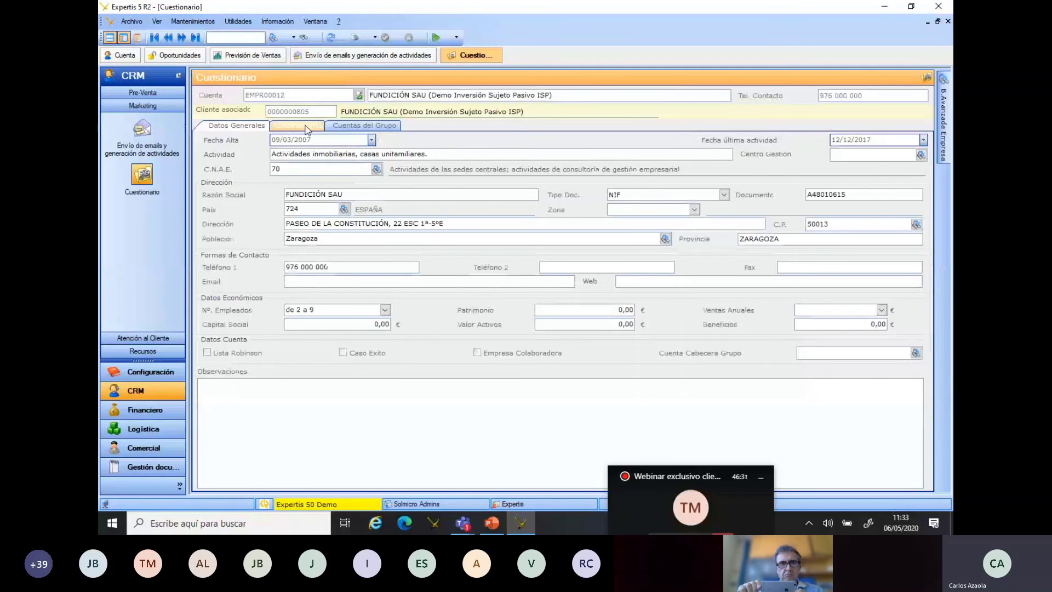
Step: Examine the FUNDICIÓN SAU questionnaire, including the questions on specialisation, customer satisfaction and company size
left_click(306, 128)
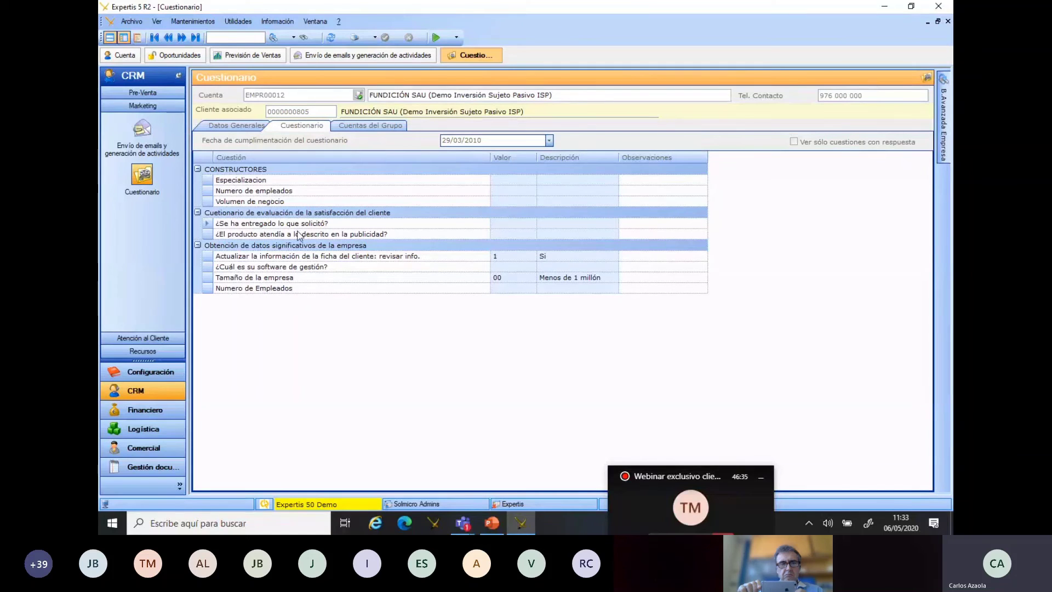
left_click(243, 181)
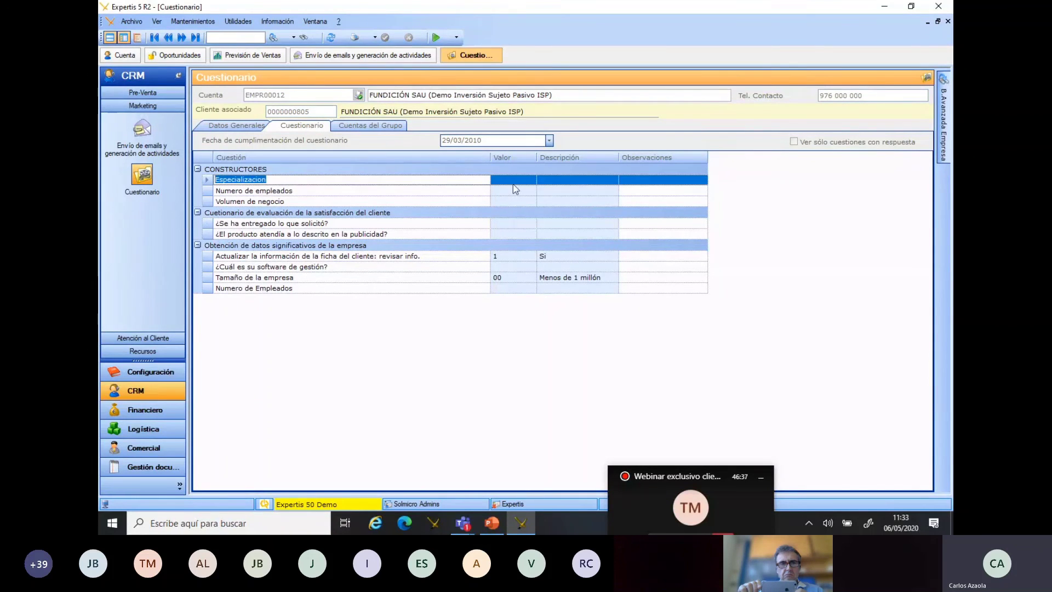
key("Tab")
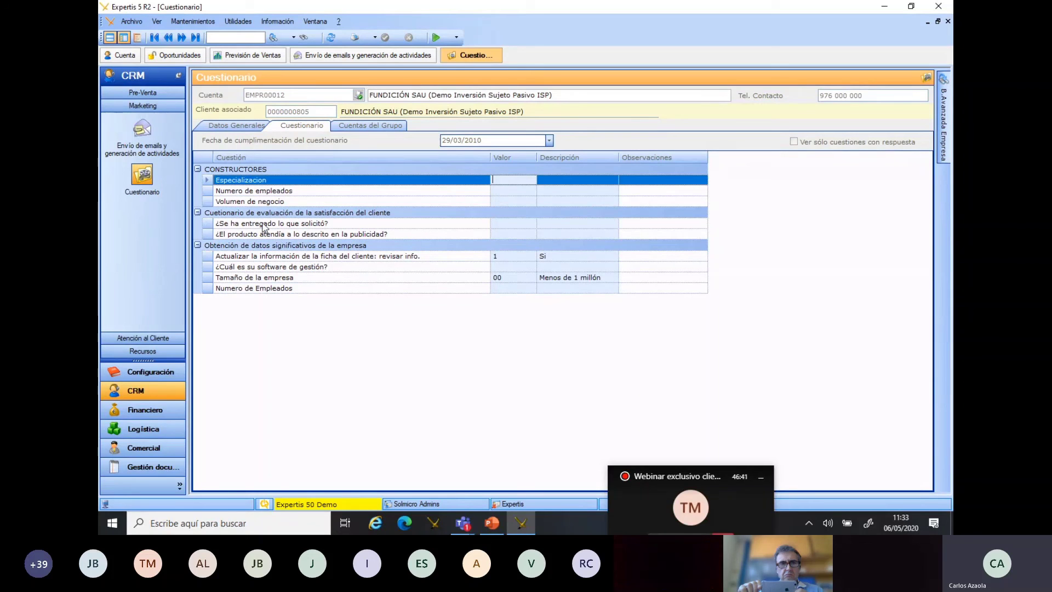
left_click(265, 224)
left_click(302, 244)
left_click(300, 278)
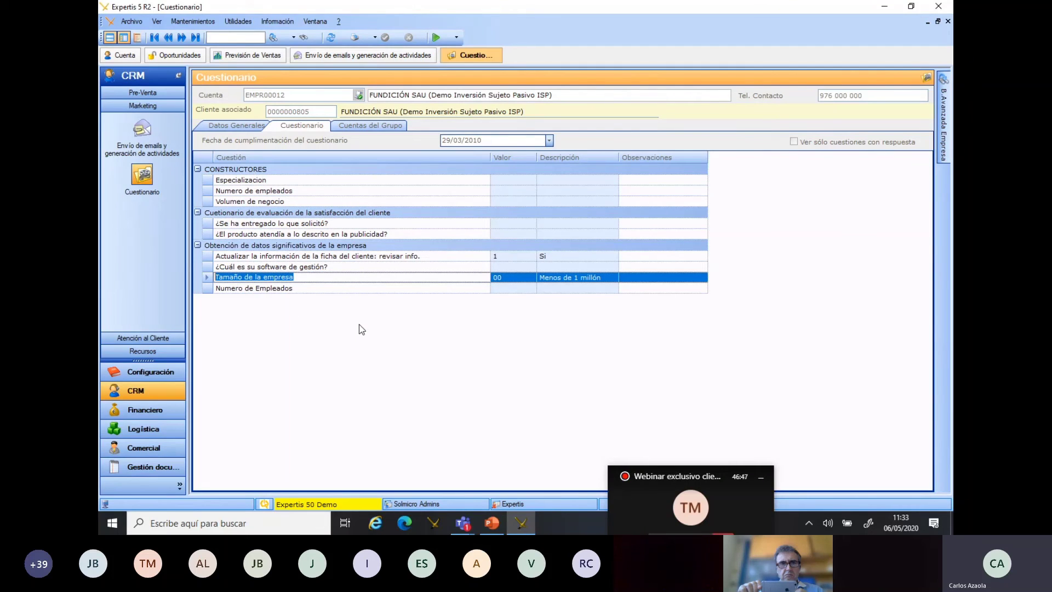
Step: Open Incidencias por Cuenta in the customer service area and load the registered incidents
left_click(157, 338)
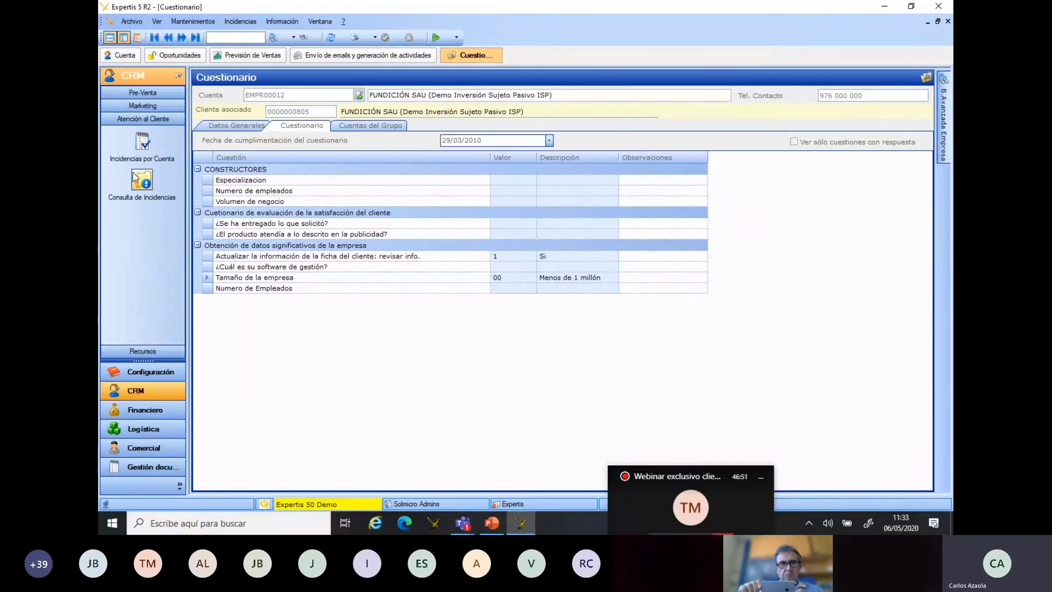
left_click(143, 148)
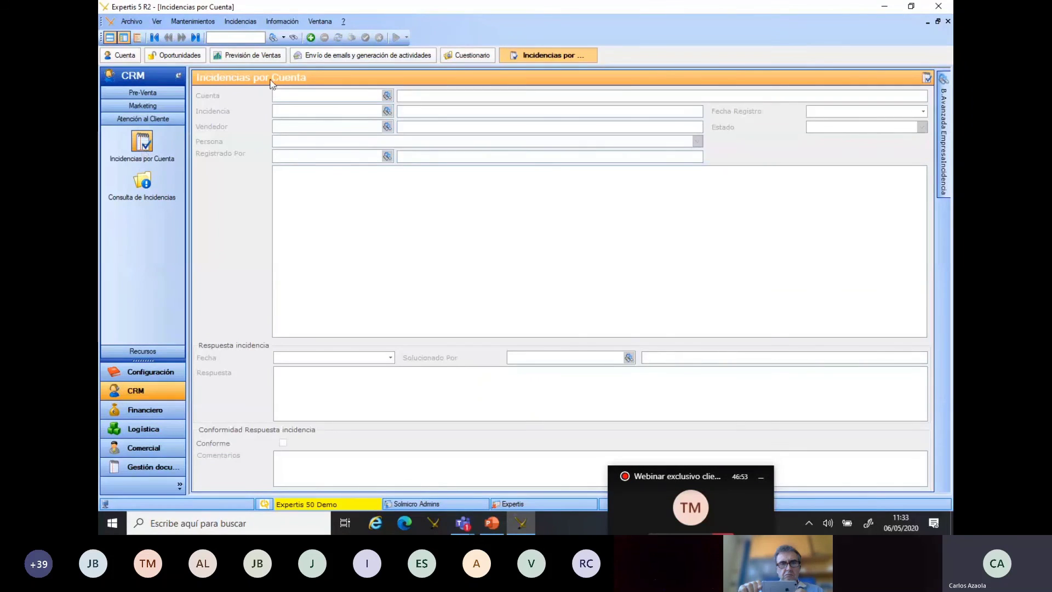
left_click(283, 38)
left_click(298, 52)
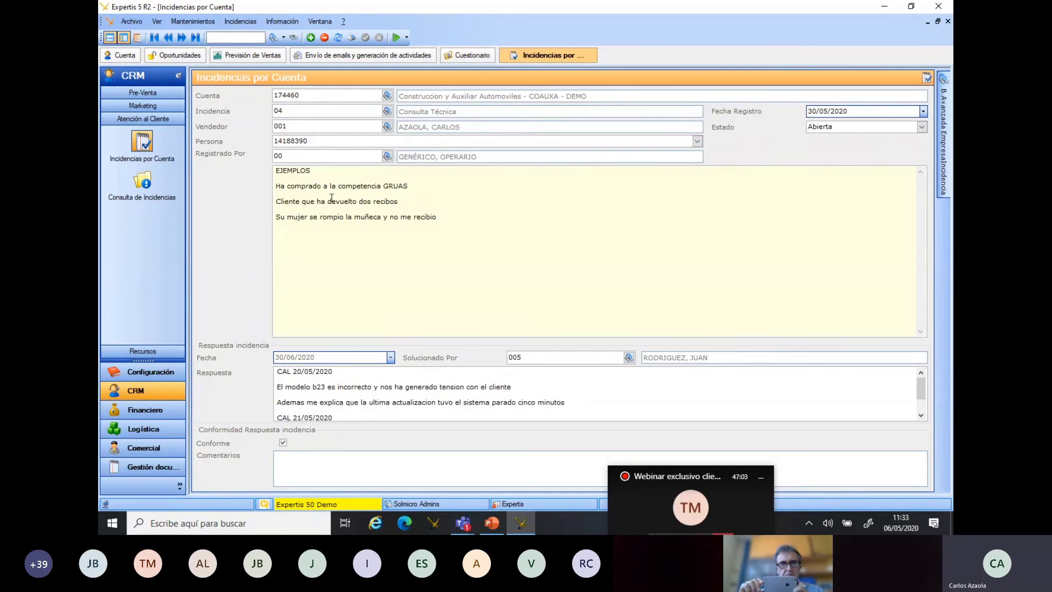
Step: Highlight one by one the example notes in the incident's description about the competitor purchase, returned receipts and missed visit
left_click_drag(409, 186, 217, 184)
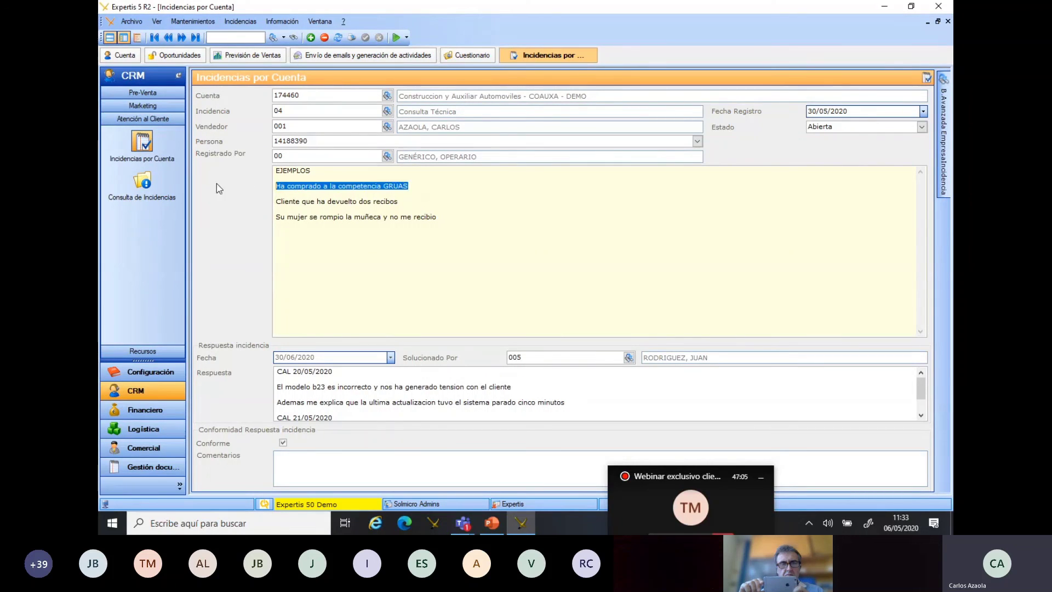
left_click(412, 206)
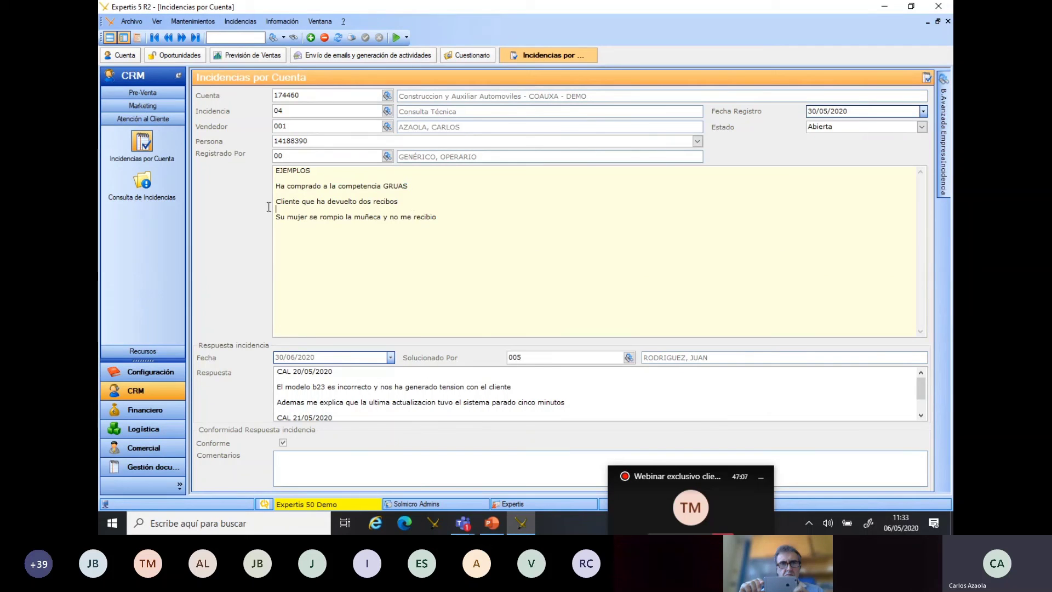
left_click_drag(414, 204, 280, 204)
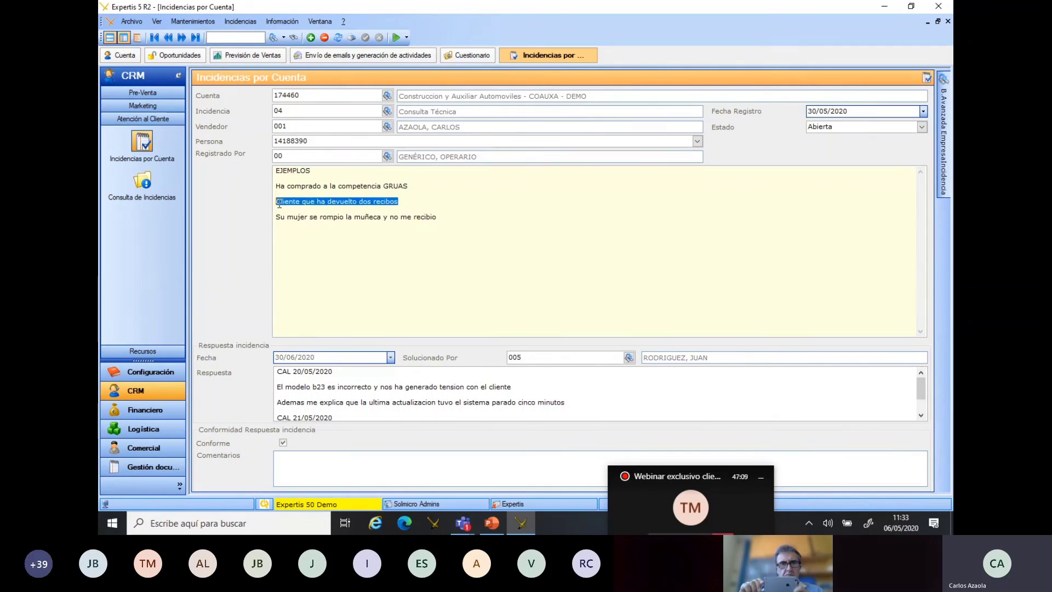
left_click(316, 224)
left_click_drag(411, 218, 277, 228)
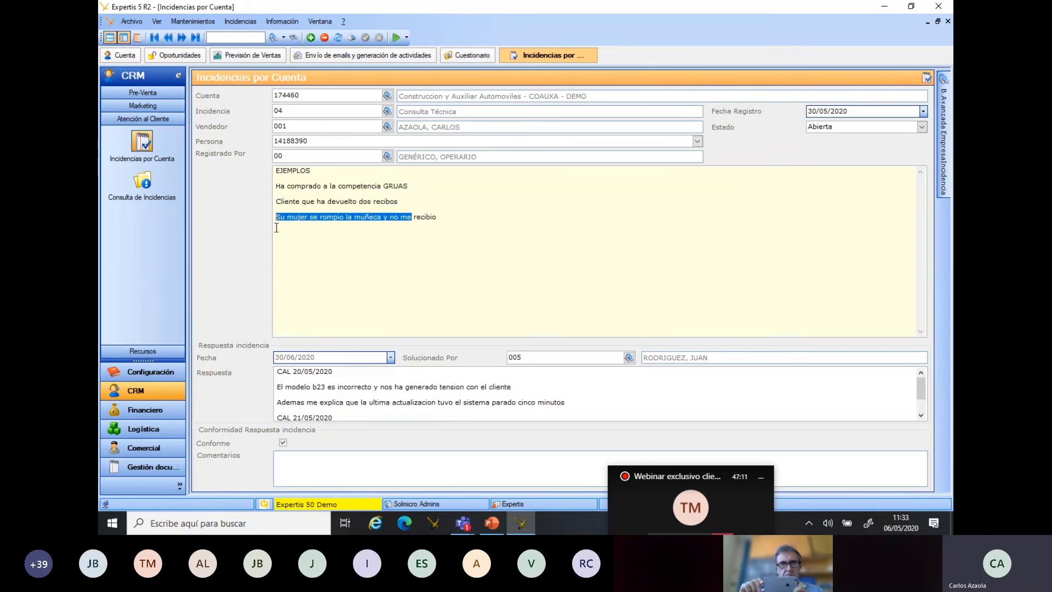
Step: Read through the incident's response notes, highlighting the line about the last update leaving the system stopped for five minutes
left_click(316, 189)
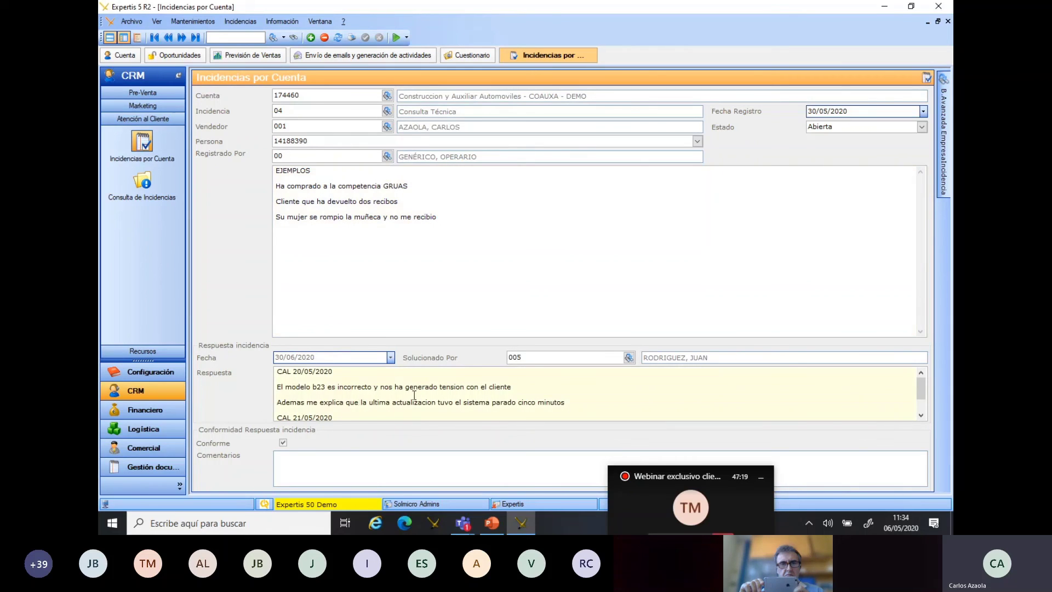
scroll(415, 394, "down", 1)
scroll(414, 395, "up", 1)
left_click(354, 386)
scroll(635, 382, "down", 1)
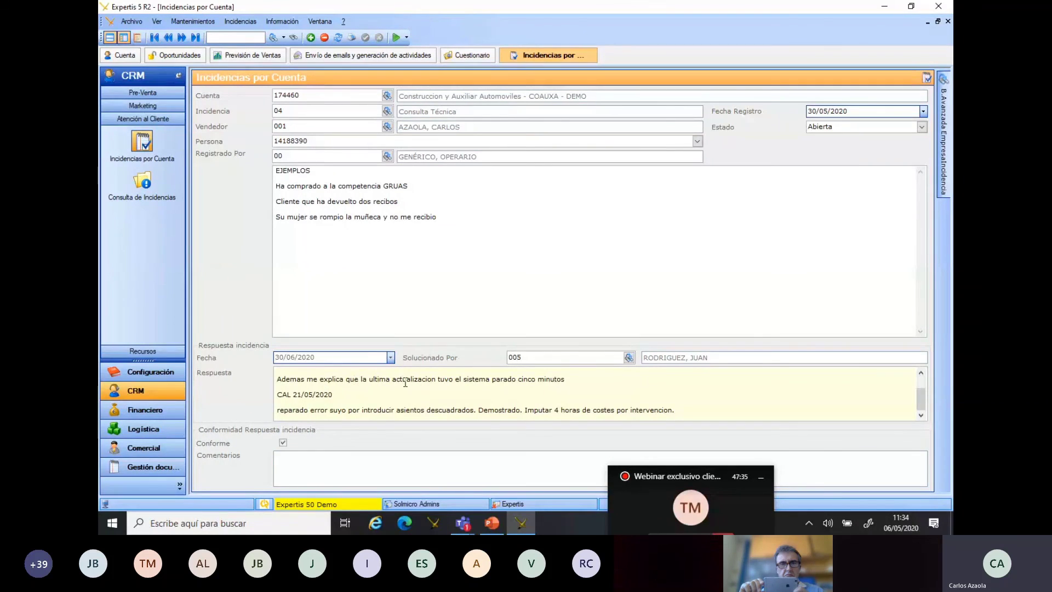
left_click_drag(403, 379, 403, 386)
left_click(480, 383)
left_click_drag(564, 379, 265, 381)
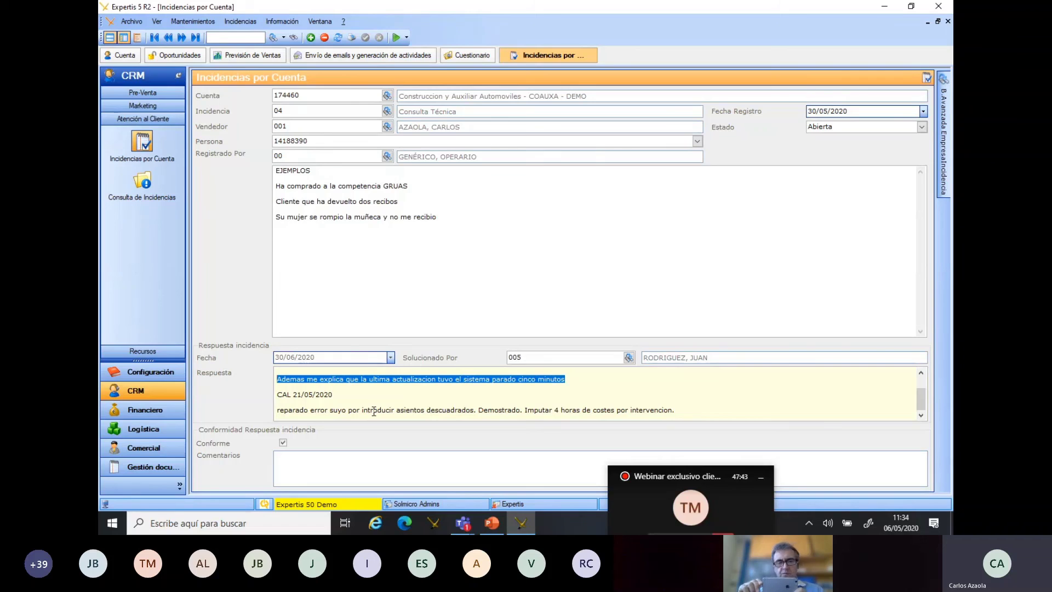
left_click(297, 411)
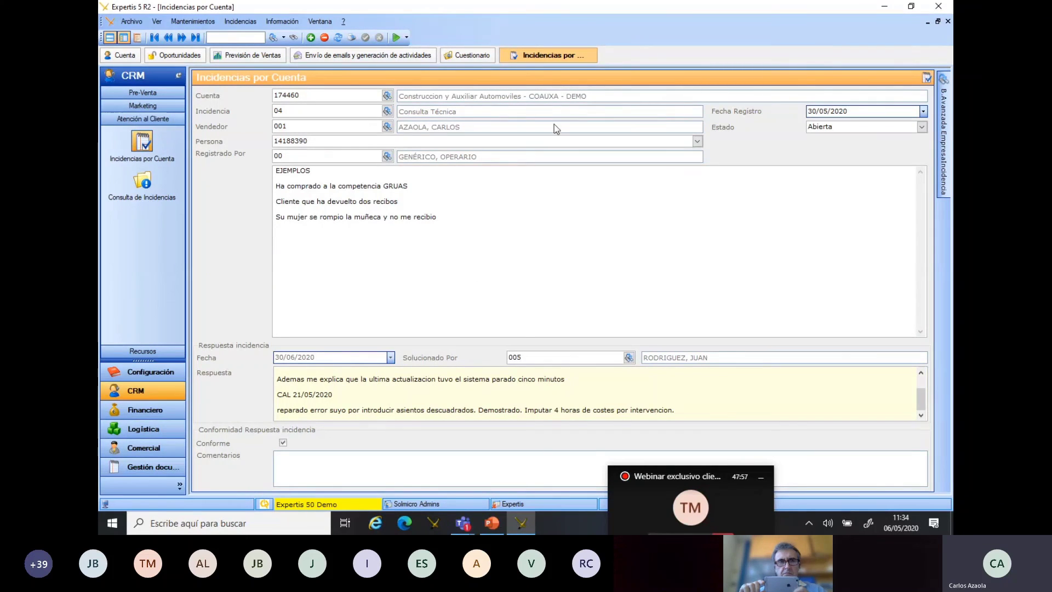
Step: Show the incidents recorded on the Construccion y Auxiliar Automoviles account, highlight its account name, and display the CRM Recursos programs
left_click(125, 56)
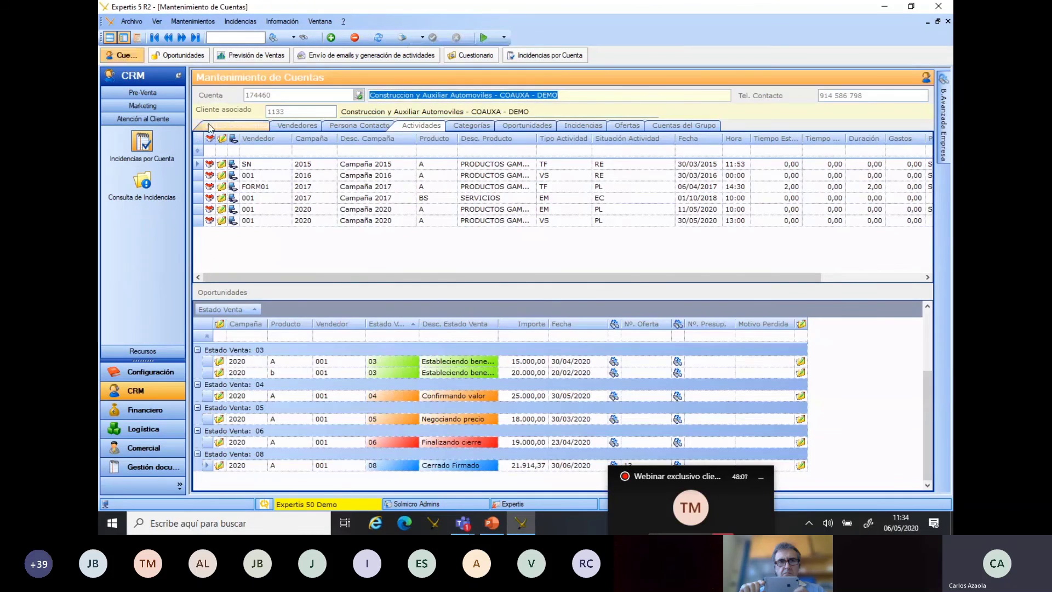
left_click(585, 126)
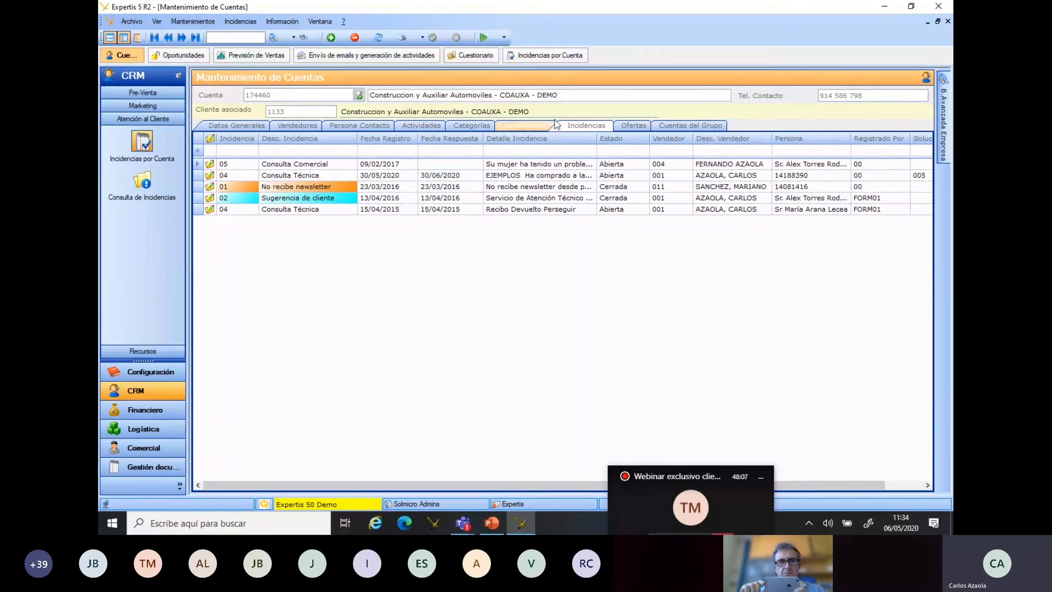
left_click_drag(567, 93, 318, 93)
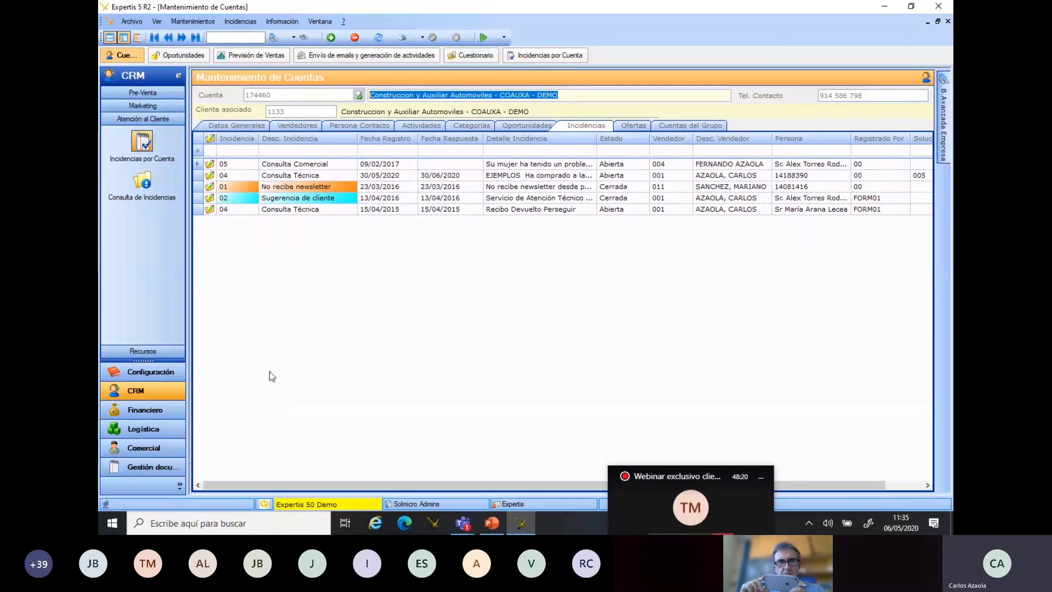
left_click(143, 351)
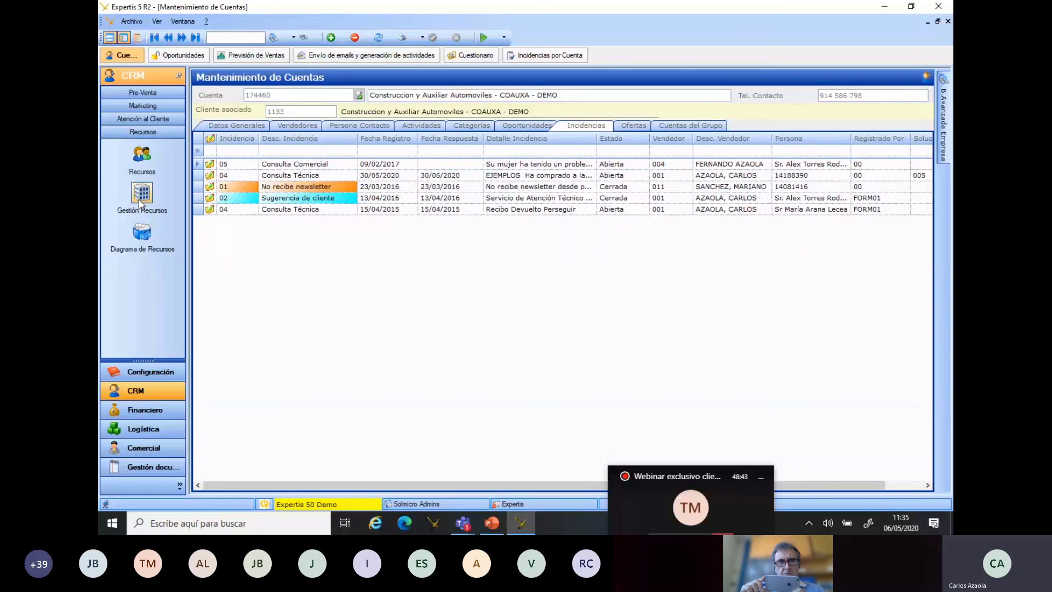
Step: Close Expertis and start the PowerPoint slide show from the Ficha de Cliente slide
left_click(939, 7)
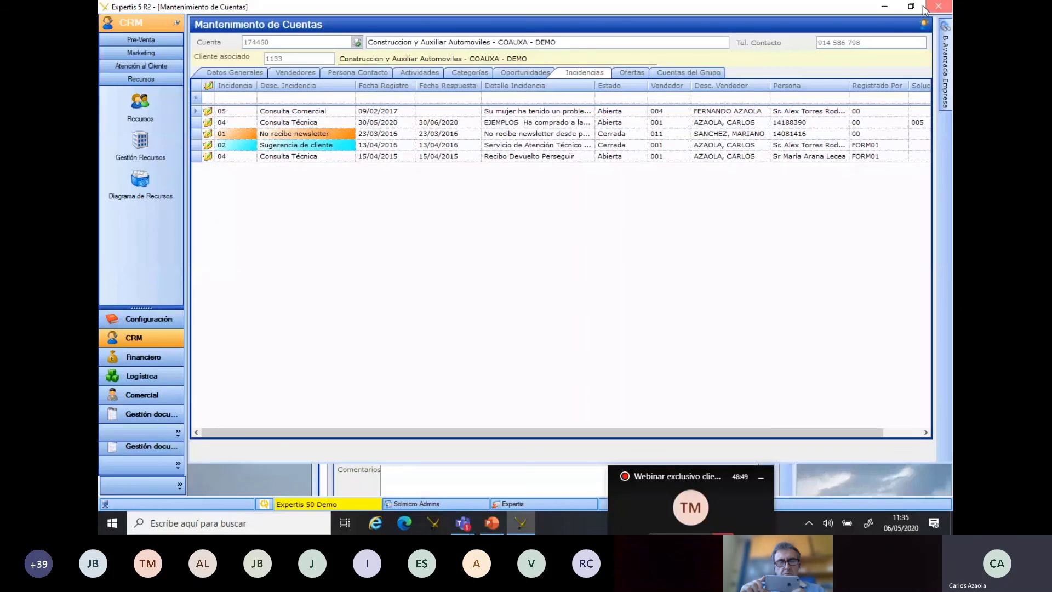
left_click(152, 433)
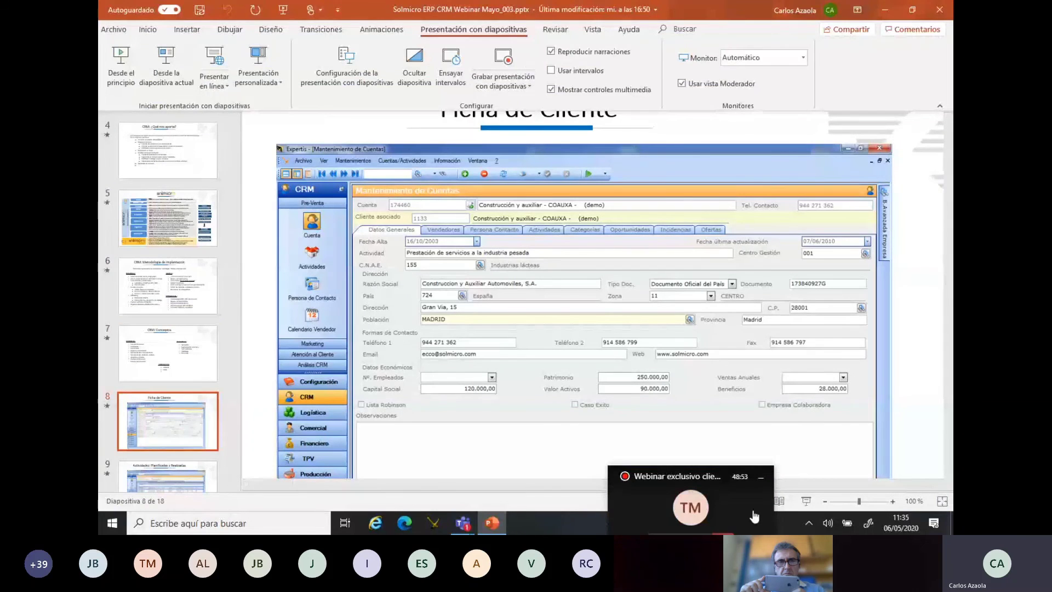
left_click(806, 501)
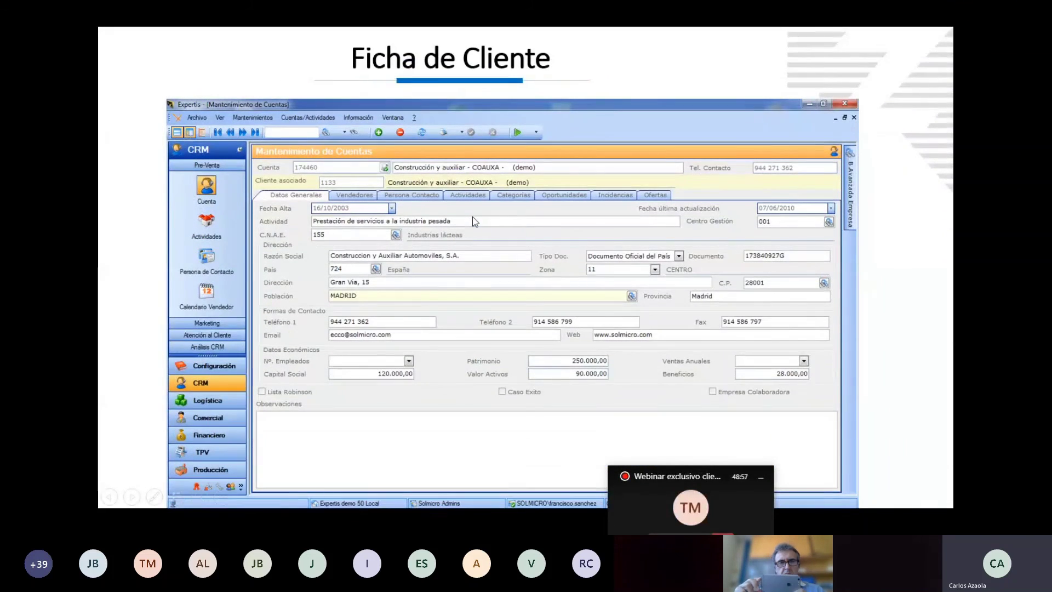
Step: Advance the slide show through activities, opportunities, sales forecast and marketing campaigns to the Gestión Documental slide
left_click(473, 217)
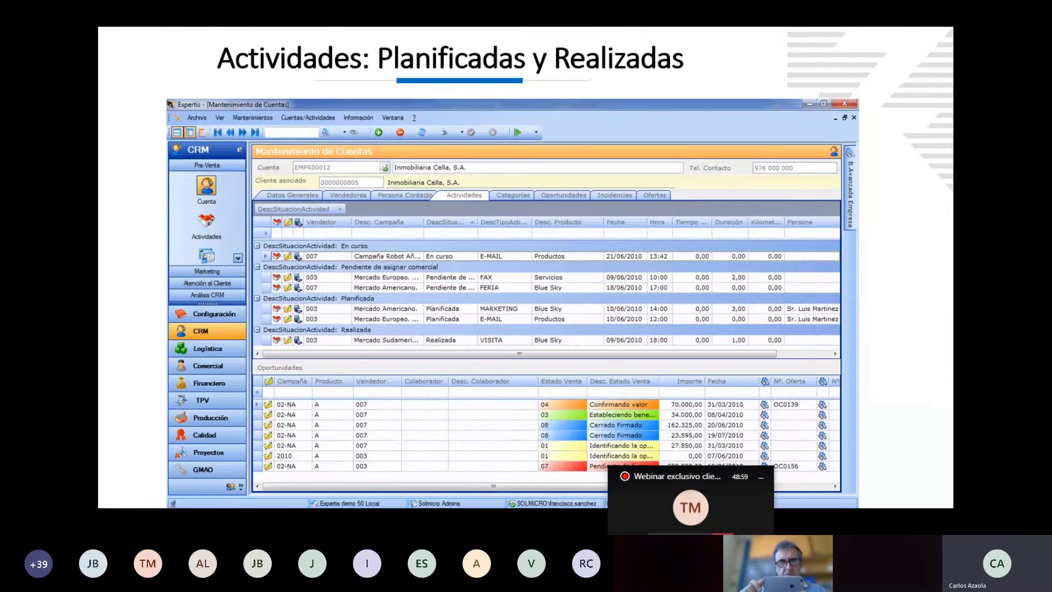
key("Right")
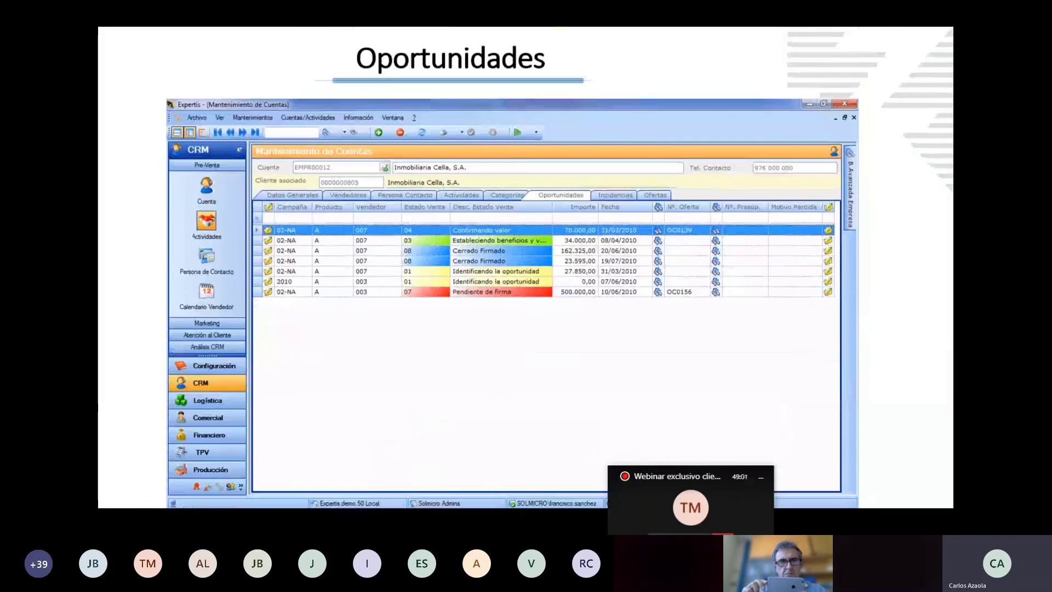
key("Right")
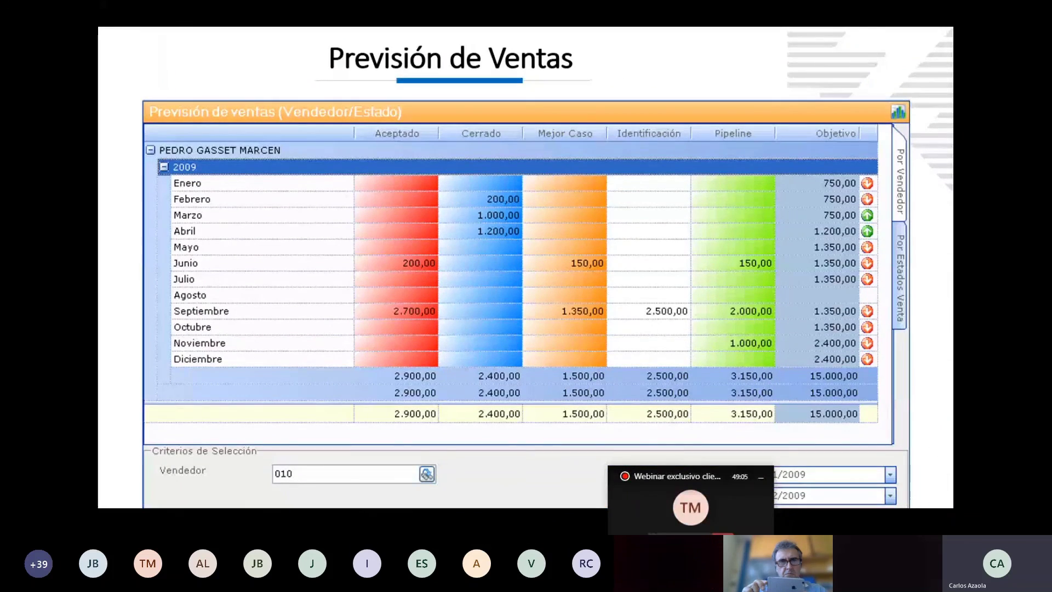
key("Right")
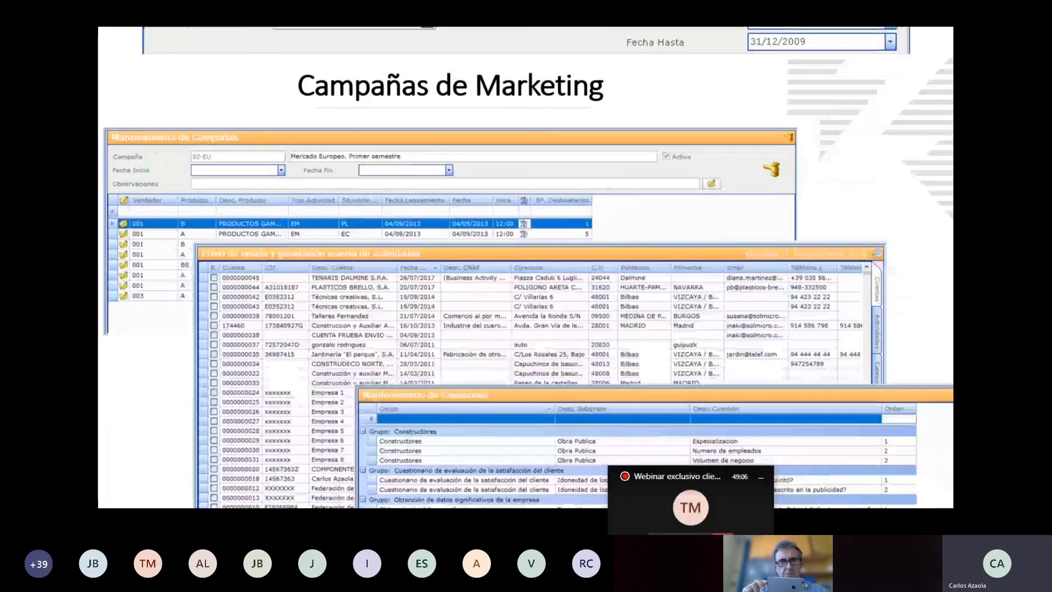
key("Right")
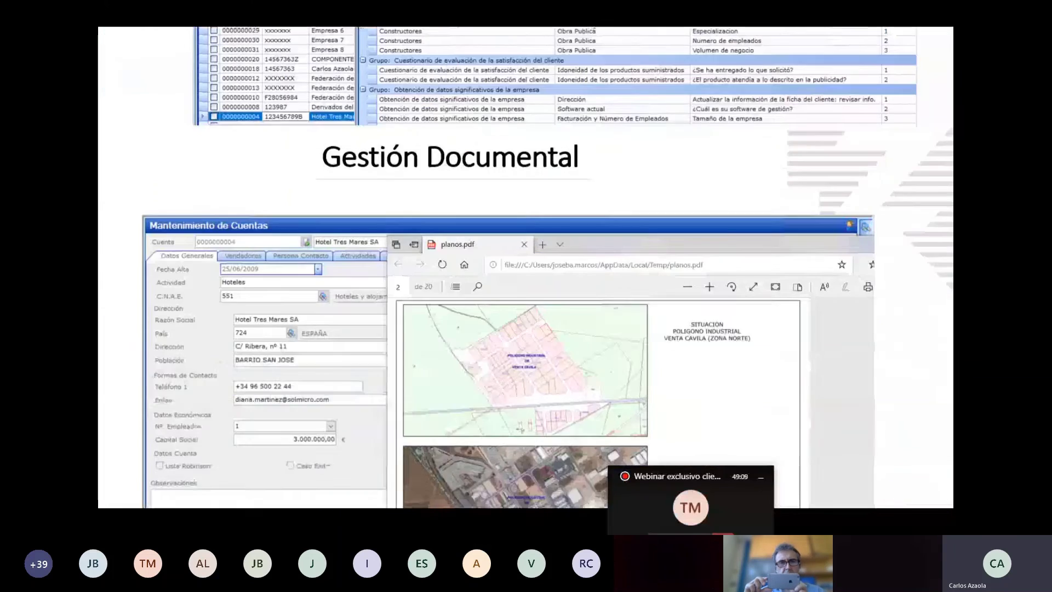